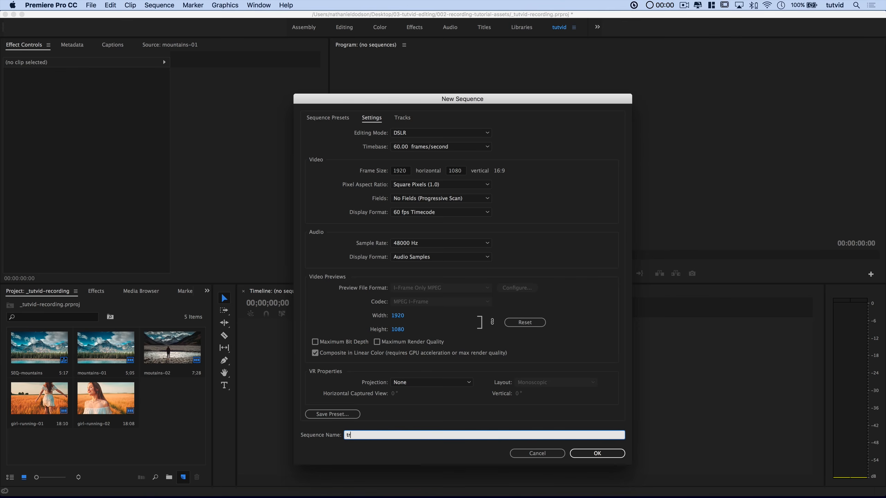
Step: Create the new sequence named transition and place the mountains-01 clip at the start of V1, keeping the existing sequence settings
left_click(590, 453)
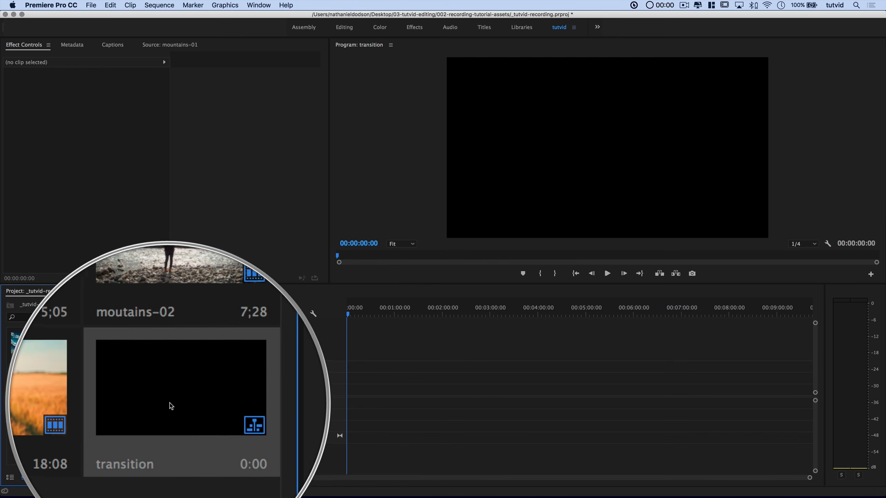
left_click(93, 355)
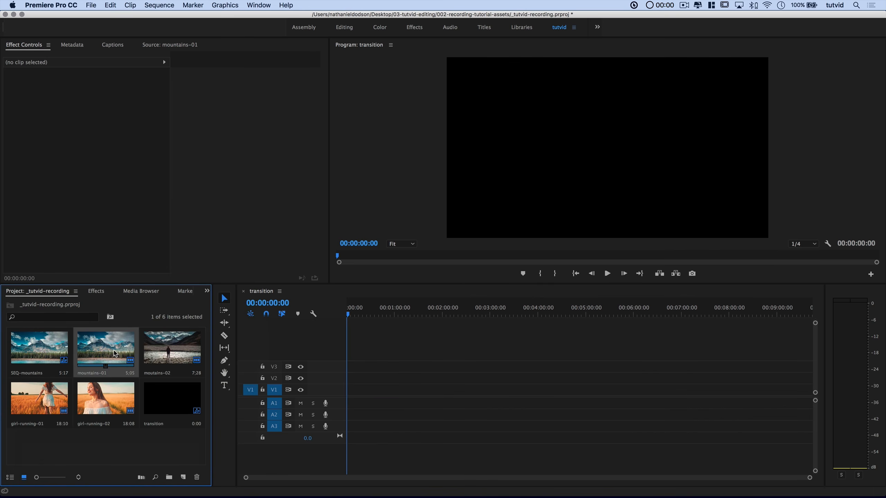
left_click_drag(110, 347, 346, 392)
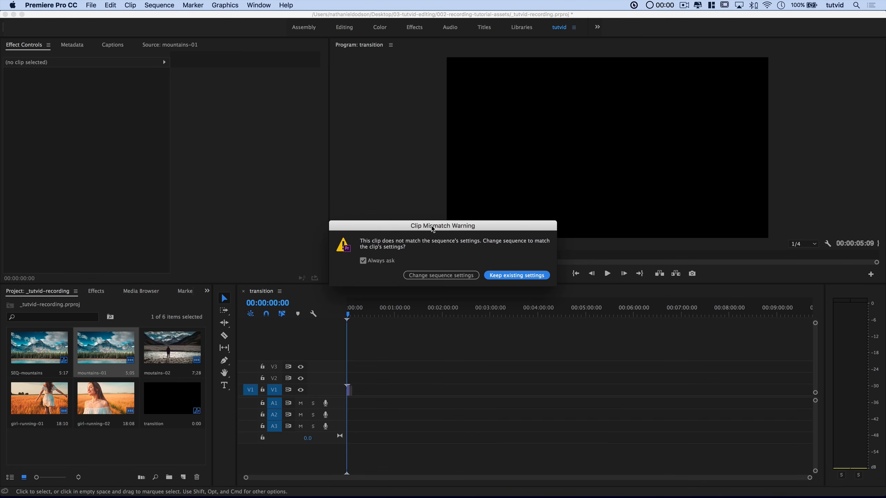
left_click_drag(435, 227, 421, 237)
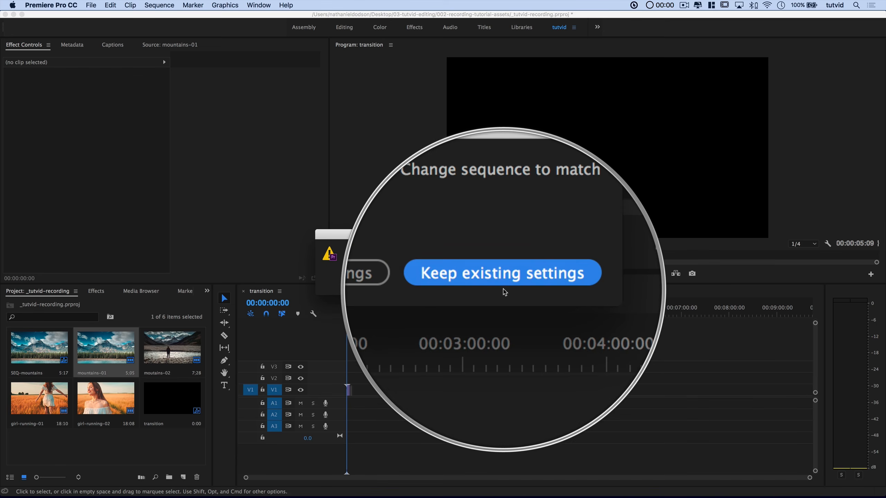
left_click(501, 284)
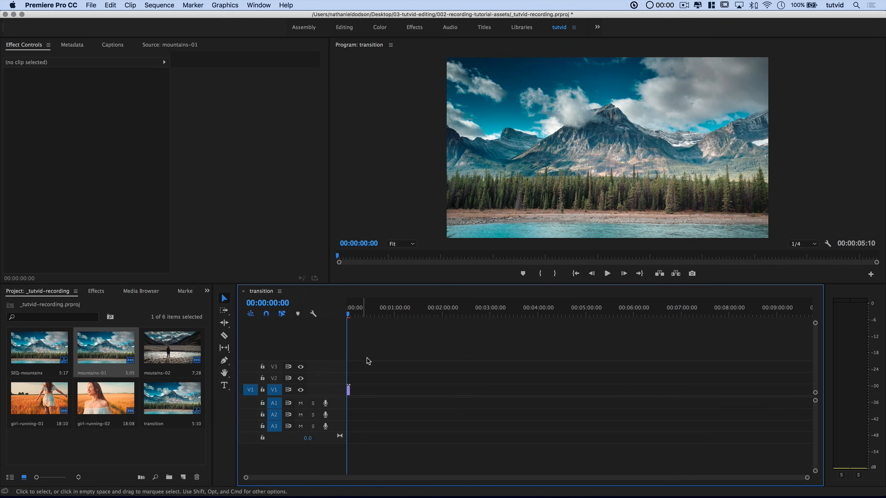
key("=")
key("=")
key("=")
key("=")
key("=")
key("=")
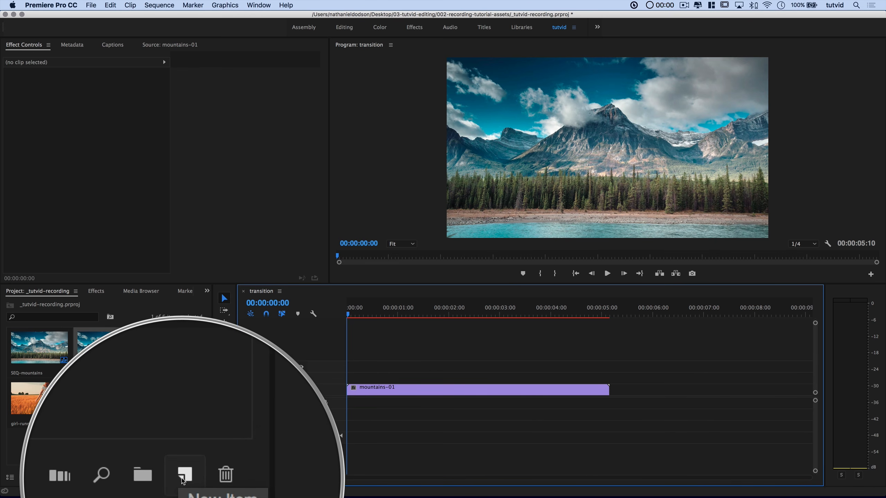
Step: Create a 1920 x 1080, 60 fps color matte in blue 0032FF and name it color-mask
left_click(183, 478)
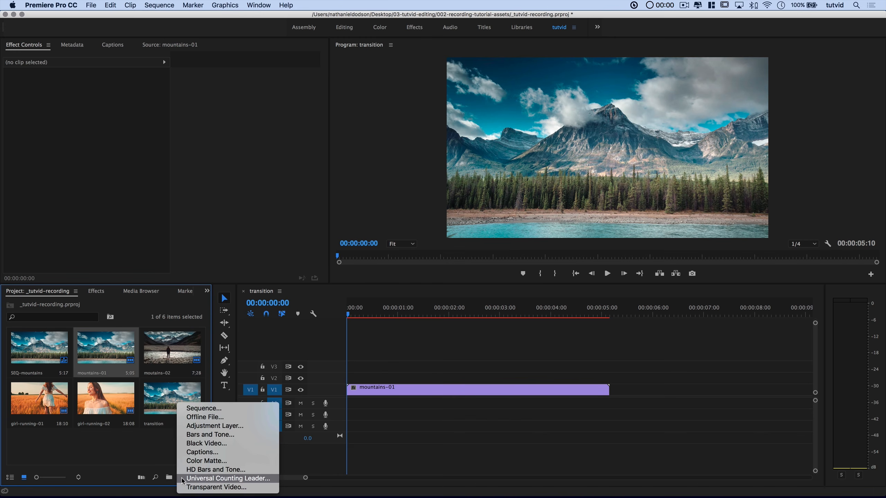
left_click(206, 461)
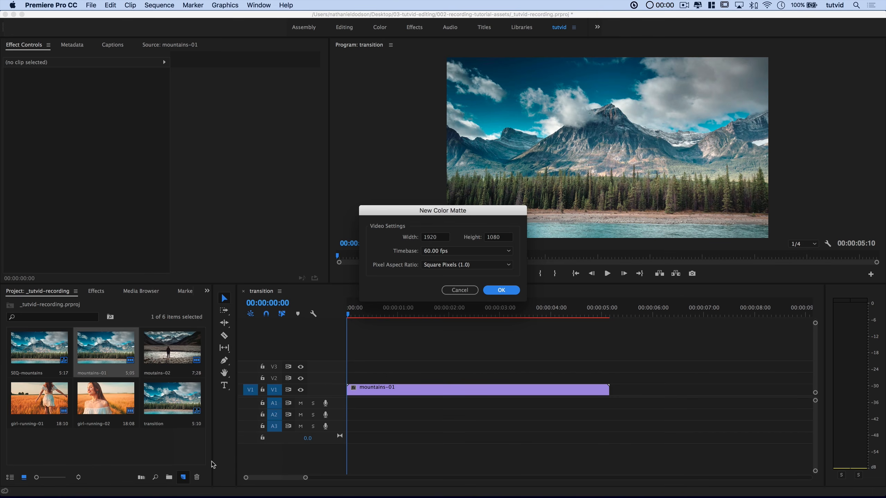
left_click(501, 290)
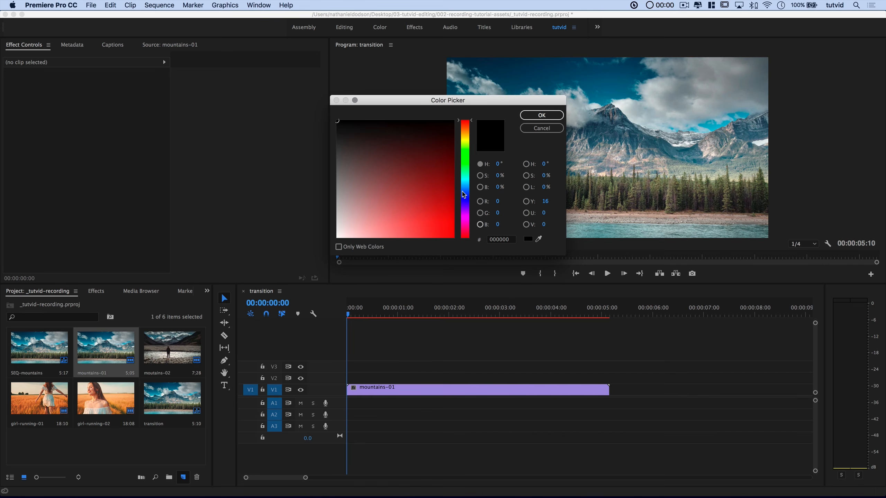
left_click_drag(467, 205, 457, 240)
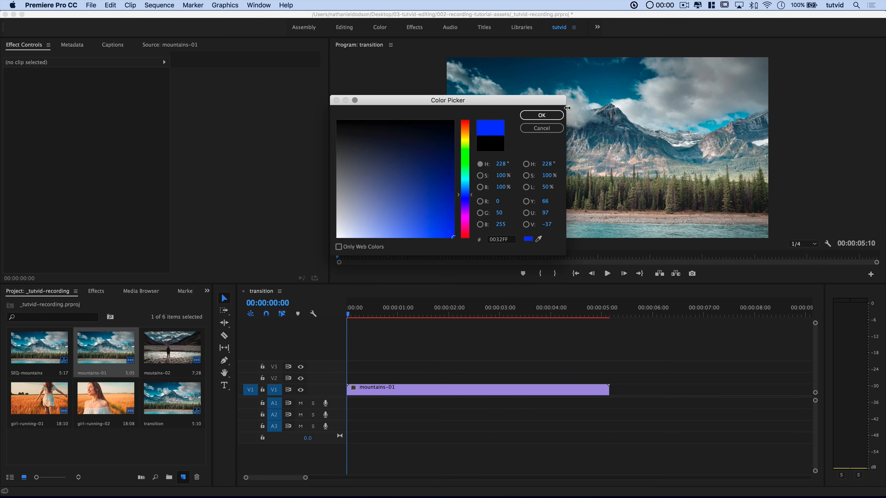
left_click(552, 115)
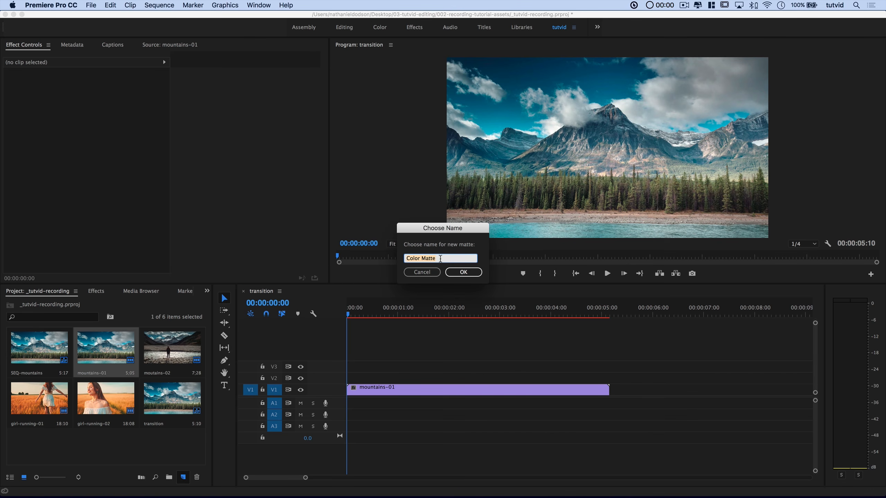
type("color-mask")
left_click(463, 273)
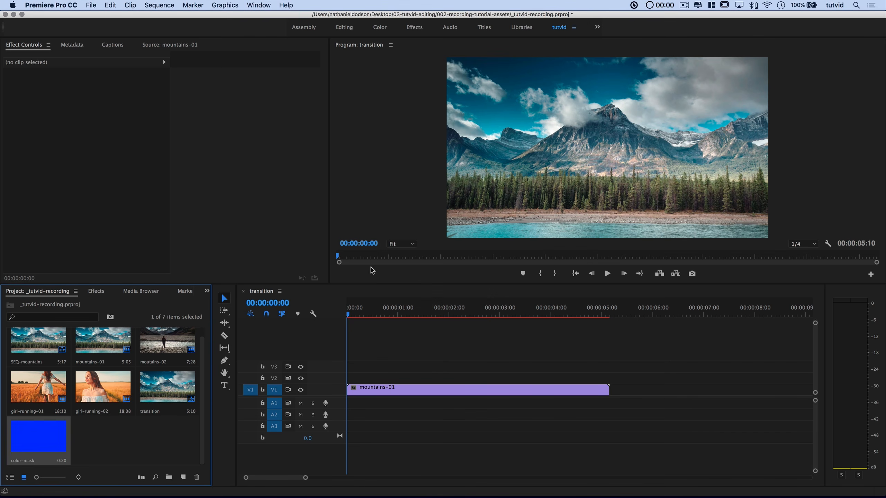
Step: Set the duration of the color-mask matte in the project to 00:00:02:00
right_click(44, 435)
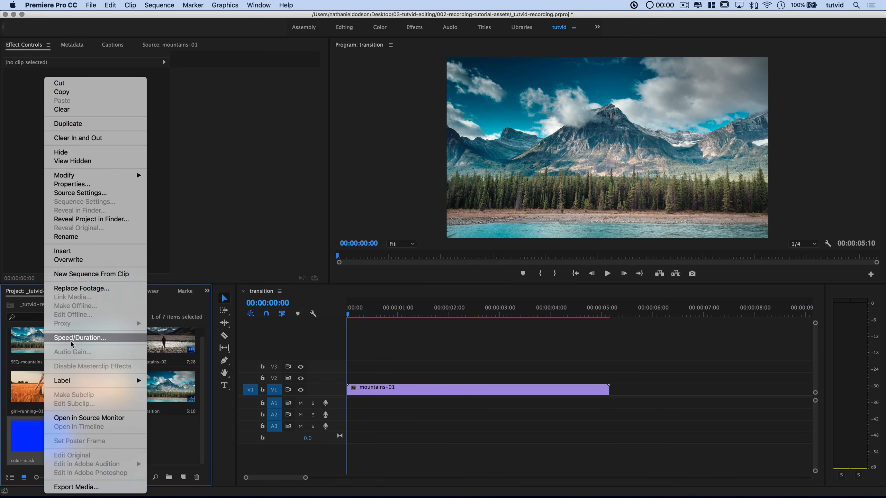
left_click(255, 288)
left_click(451, 250)
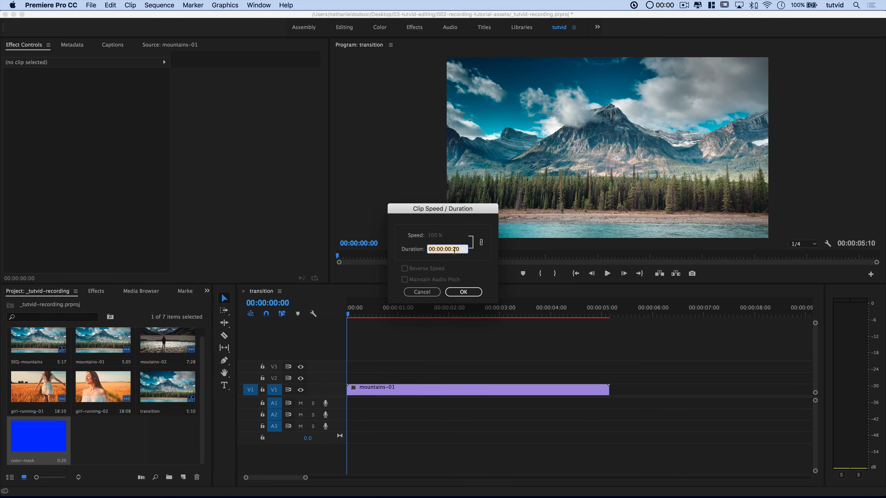
type("200")
key("Tab")
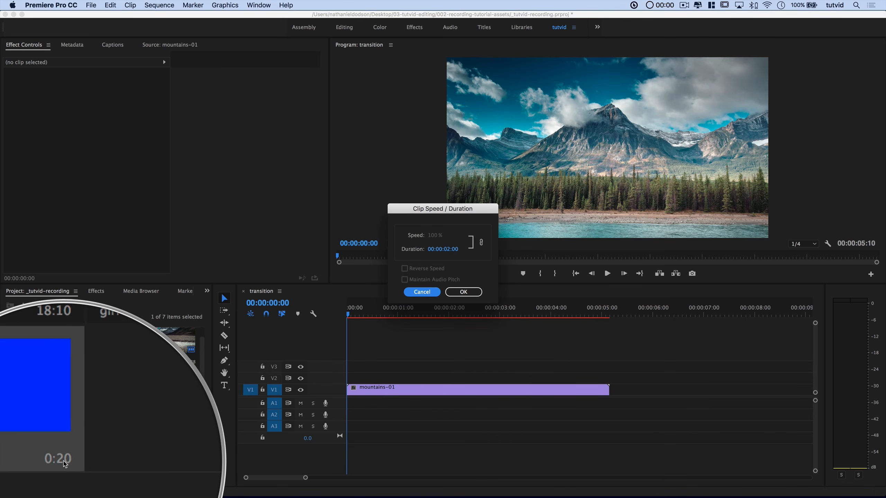
left_click(463, 292)
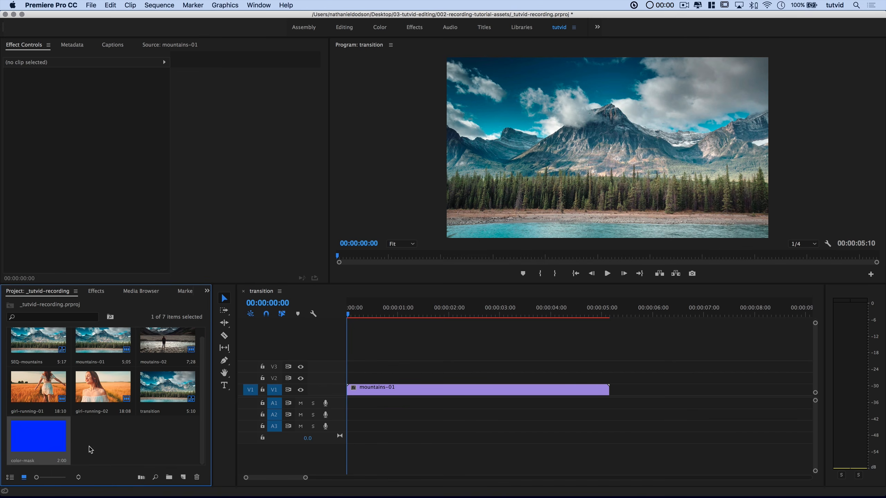
Step: Create a new adjustment layer in the project with the default video settings
left_click(107, 450)
left_click(183, 477)
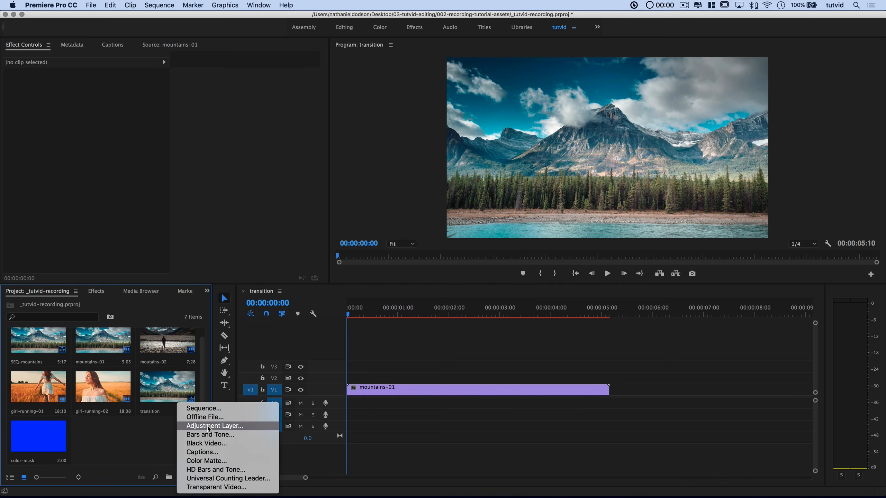
left_click(195, 426)
left_click(501, 291)
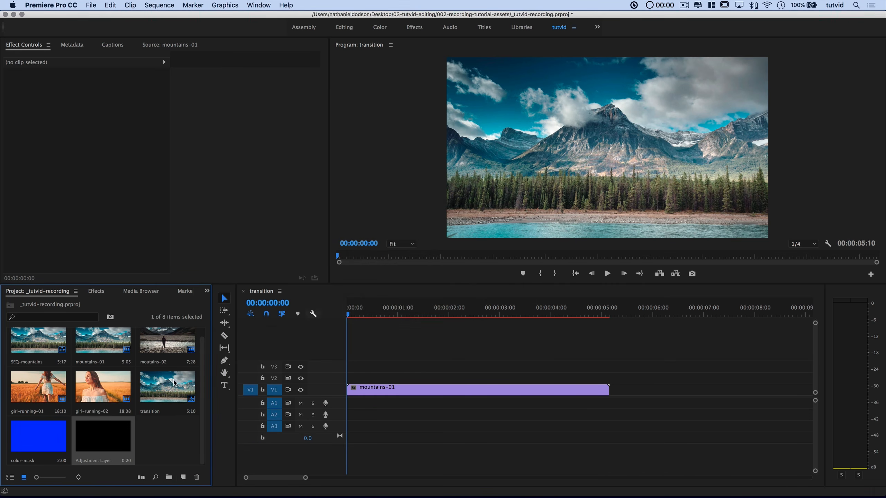
Step: Set the adjustment layer's duration in the project to 00:00:02:00
right_click(106, 440)
left_click(140, 338)
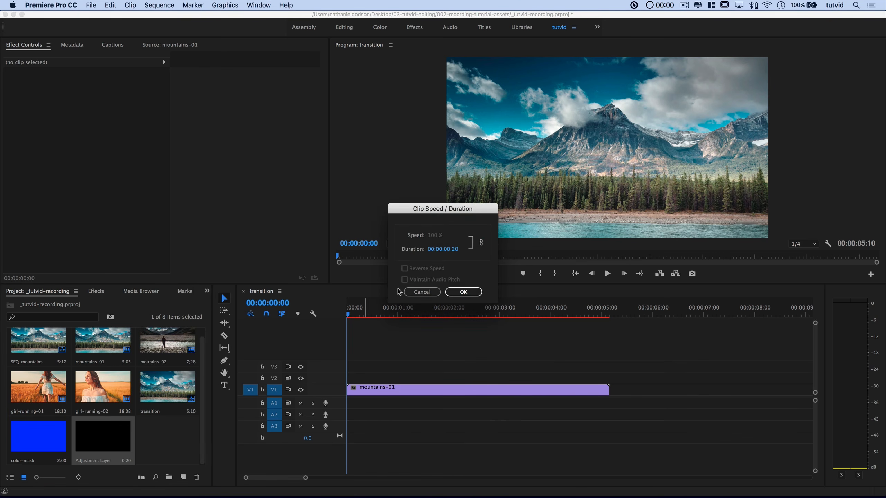
left_click(440, 248)
type("200")
key("Tab")
left_click(469, 292)
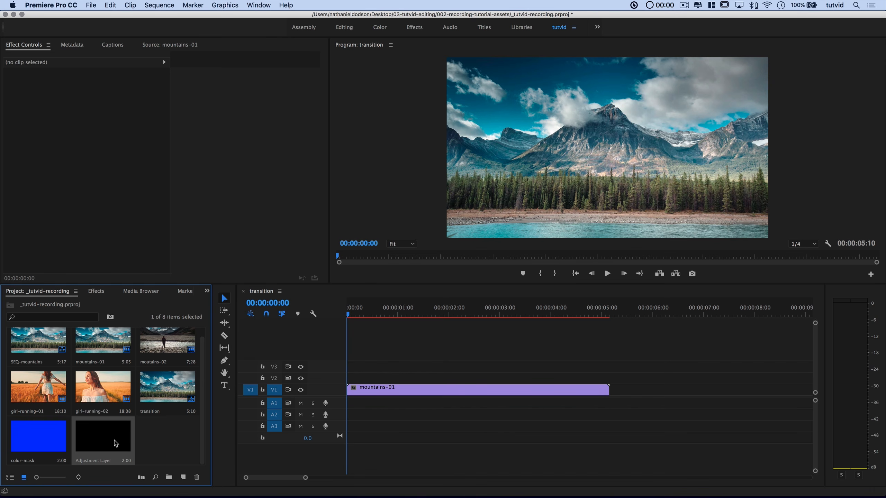
Step: Place the adjustment layer on V2 and color-mask on V3 at the start of the sequence, and select the color-mask clip
left_click_drag(116, 443, 352, 379)
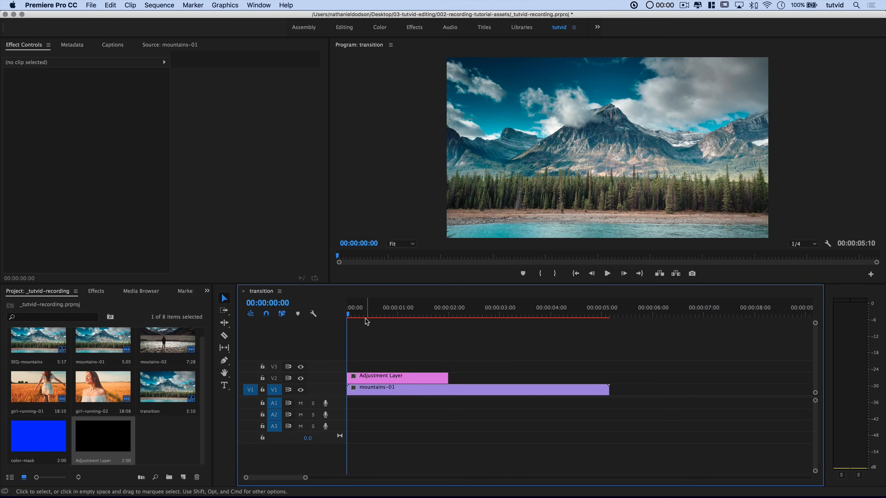
left_click_drag(33, 438, 349, 364)
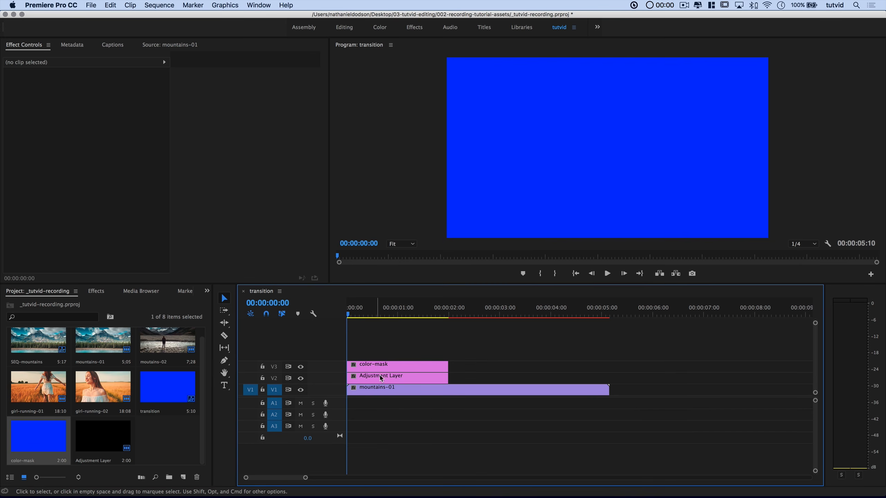
left_click(366, 382)
left_click(375, 367)
Step: Stack two more pairs of adjustment layer and color-mask clips on V4 to V7 at the start of the sequence
left_click_drag(96, 456, 351, 353)
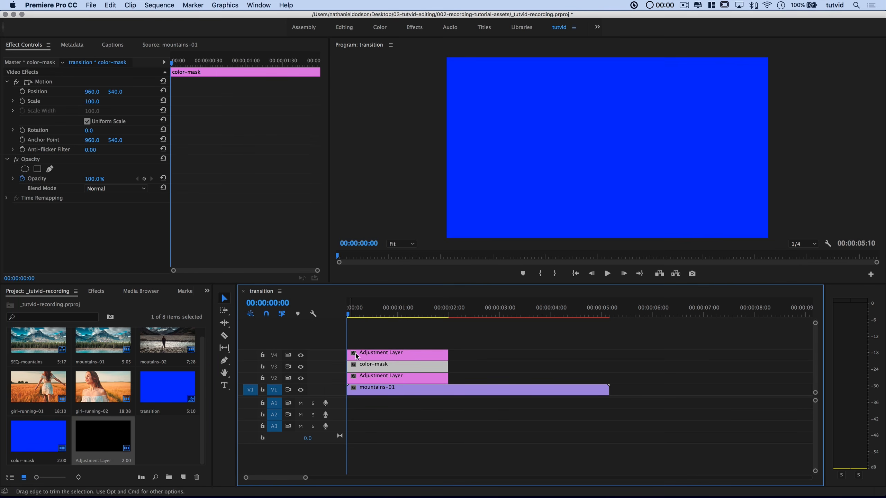
left_click_drag(39, 446, 351, 345)
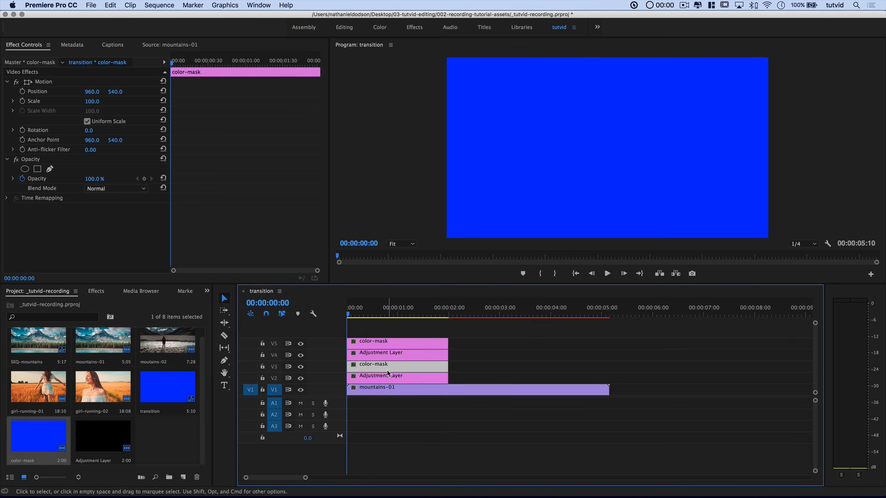
left_click_drag(117, 440, 335, 332)
left_click_drag(47, 442, 349, 325)
scroll(387, 343, "up", 2)
scroll(388, 344, "down", 1)
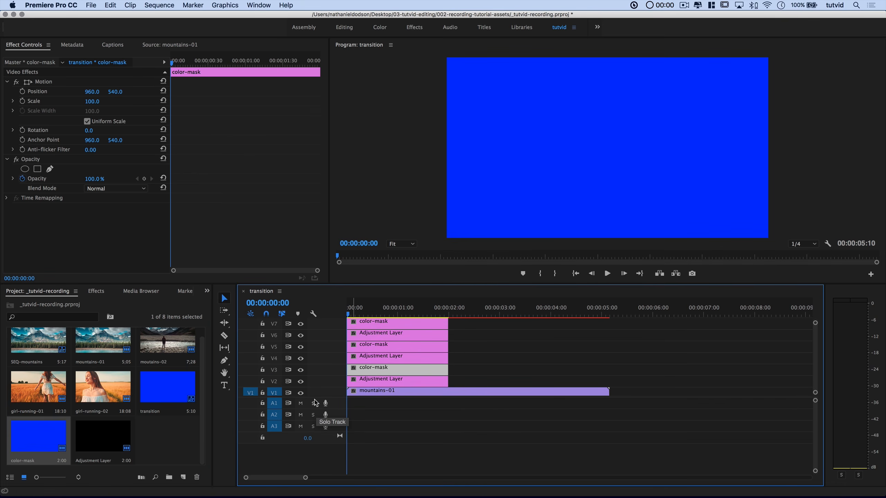
Step: Hide the output of video tracks V7, V6, V5 and V4
scroll(373, 419, "up", 3)
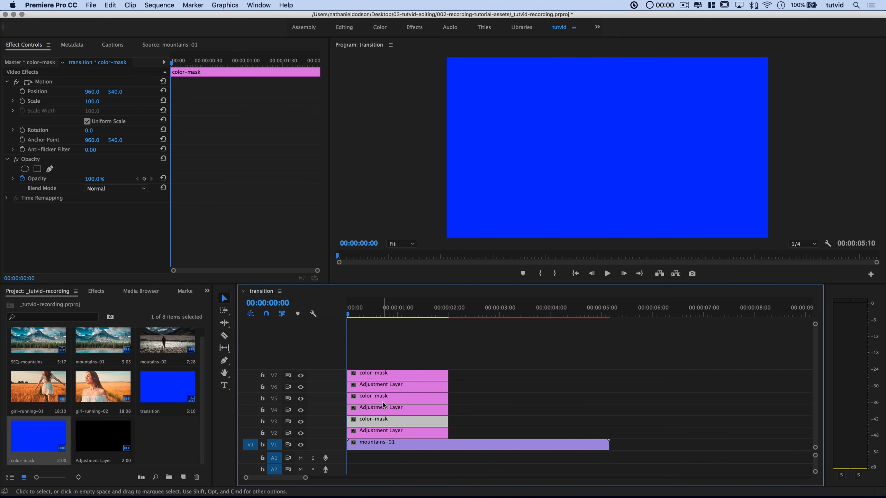
left_click(301, 375)
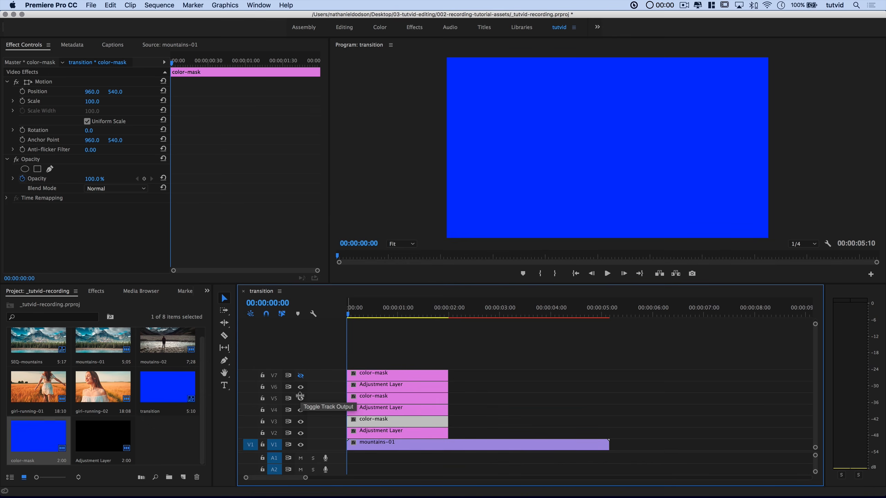
left_click(300, 387)
left_click(301, 398)
left_click(300, 410)
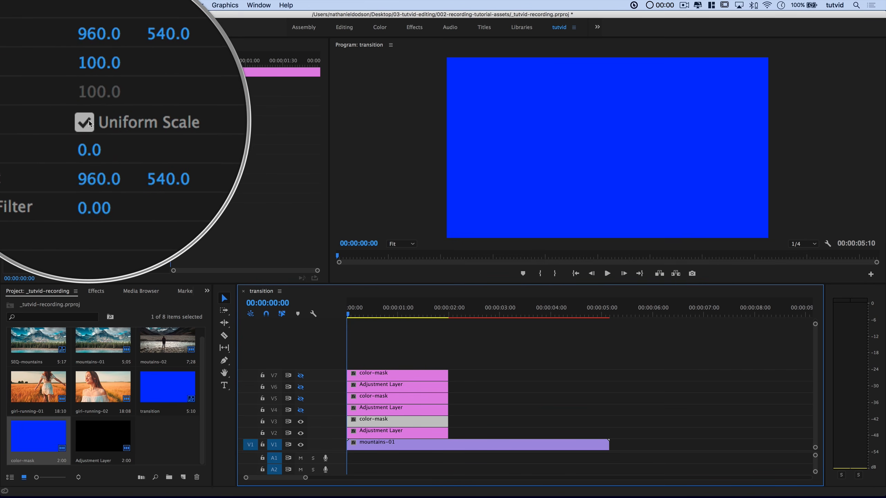
Step: Turn off uniform scaling for the color-mask clip on V3 and set its scale height to 30
left_click(105, 122)
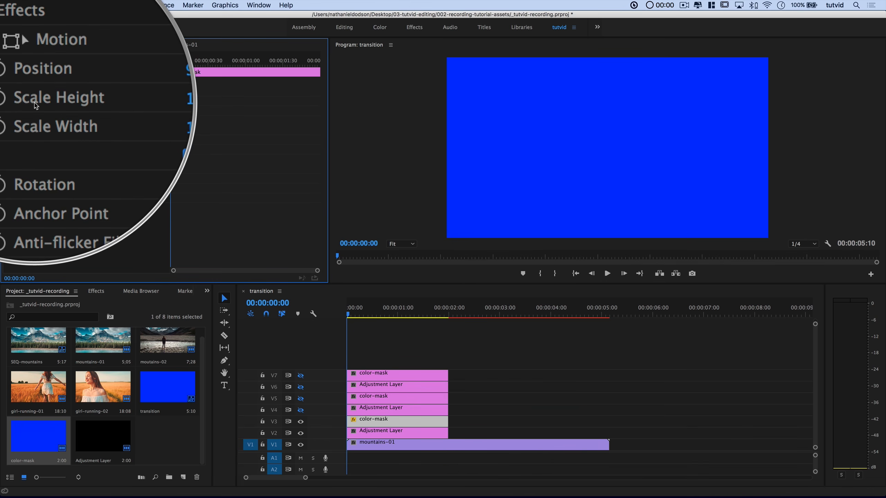
left_click(92, 101)
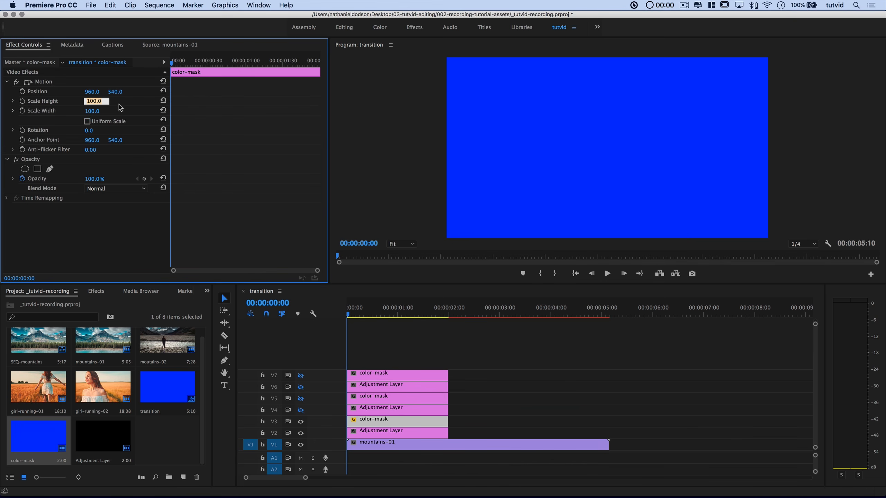
type("30")
key("Tab")
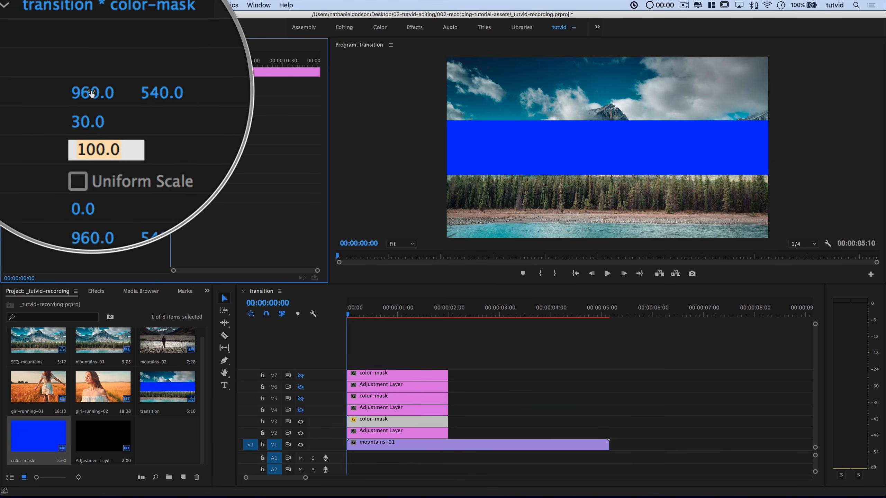
Step: Set the vertical position of the color-mask clip on V3 to 918
left_click(115, 92)
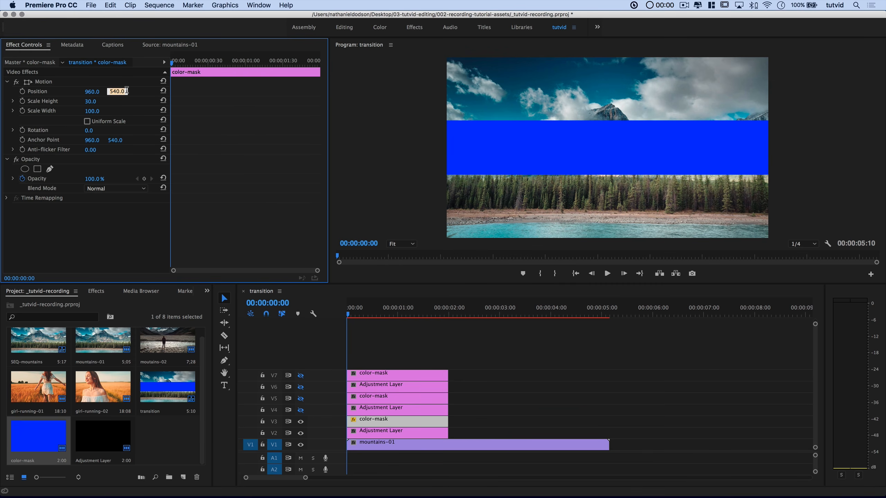
type("918")
key("Tab")
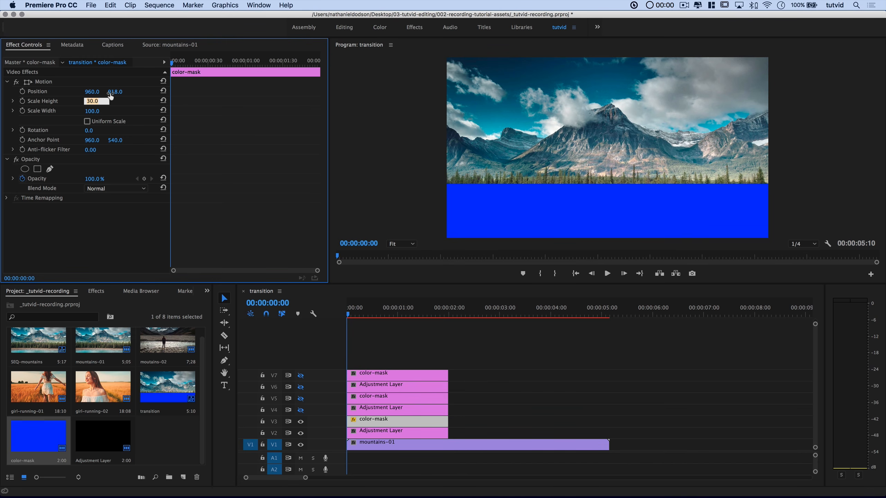
Step: Check the frame size of the transition sequence in its sequence settings
left_click(267, 295)
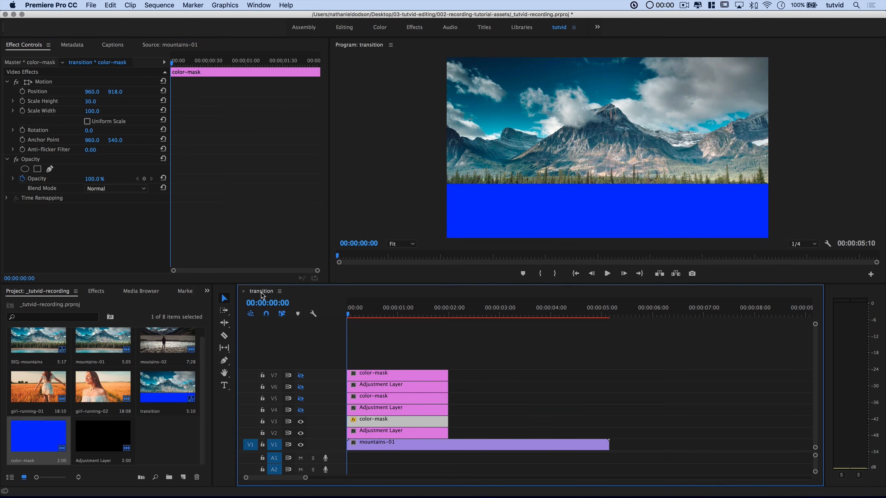
left_click(159, 5)
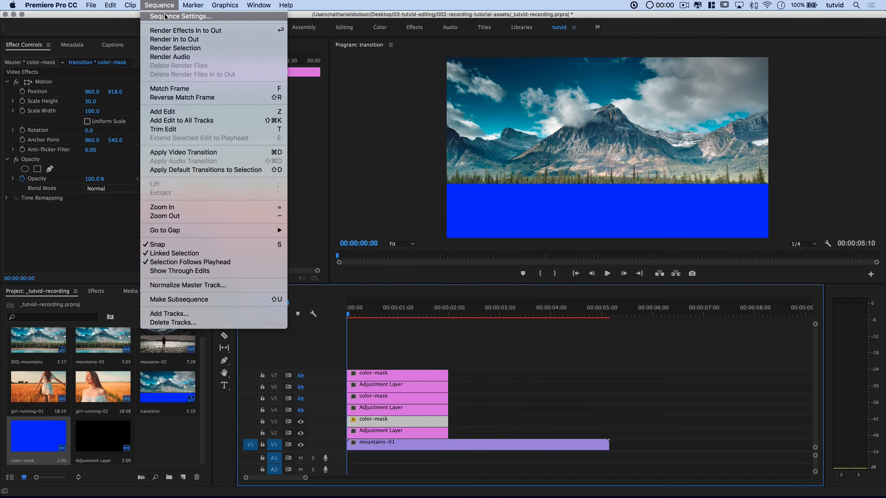
left_click(163, 13)
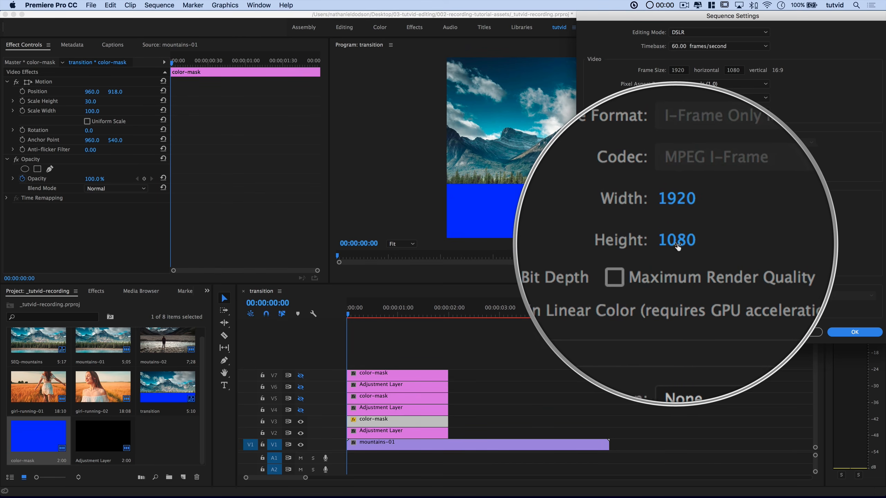
left_click_drag(685, 21, 423, 88)
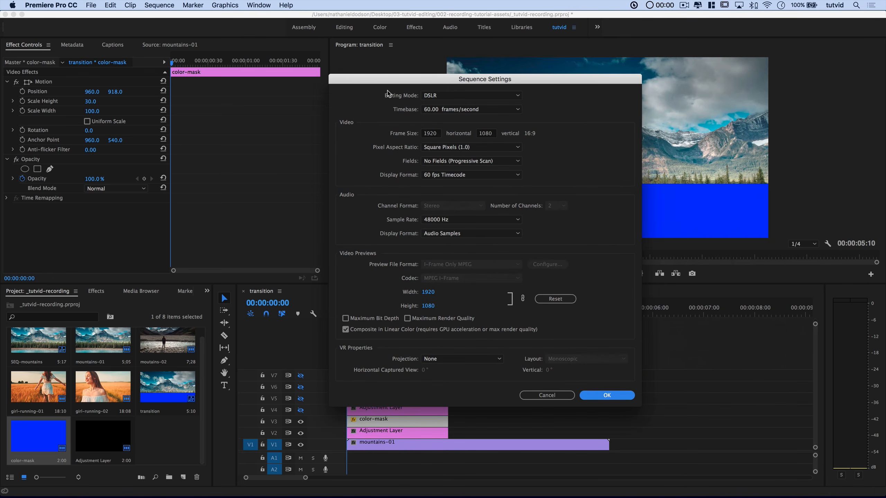
left_click(607, 395)
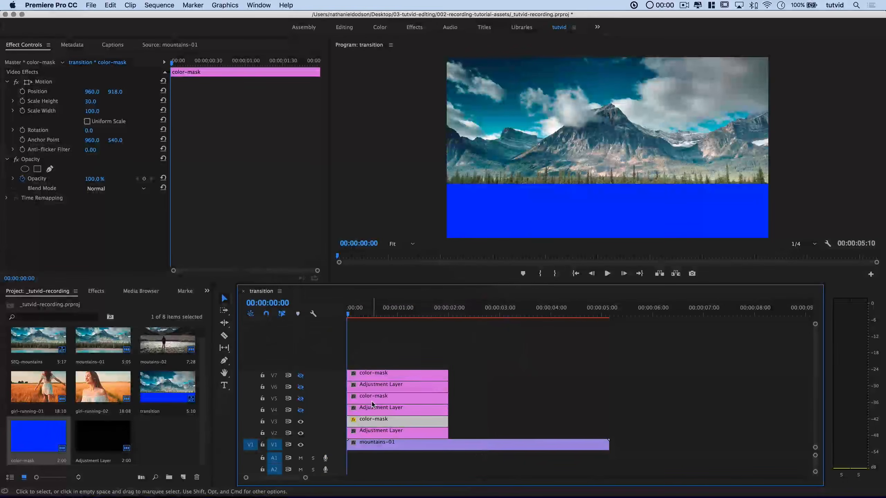
Step: Show tracks V4 and V5, and set the V5 color-mask clip to non-uniform scaling with a scale height of 40
left_click(409, 396)
left_click(301, 410)
left_click(300, 399)
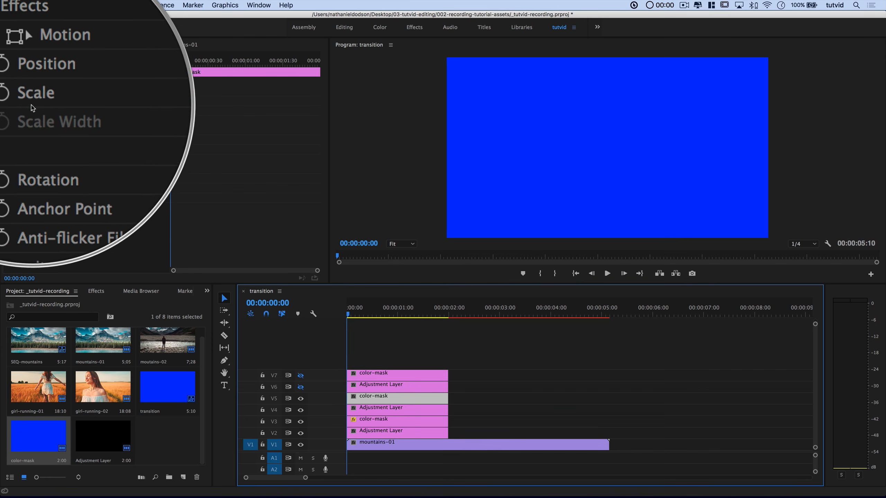
left_click(93, 119)
left_click(92, 101)
type("40")
key("Tab")
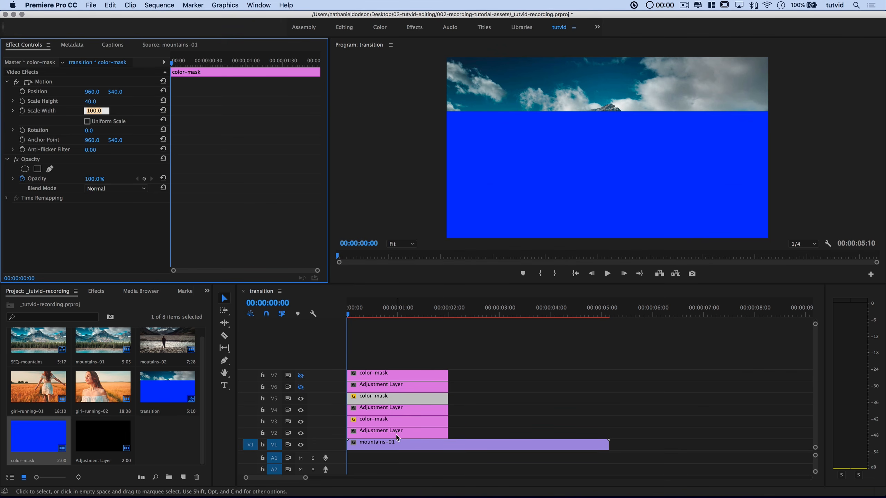
Step: Show tracks V6 and V7, and set the V7 color-mask clip to non-uniform scaling with a scale height of 30
left_click(301, 387)
left_click(301, 376)
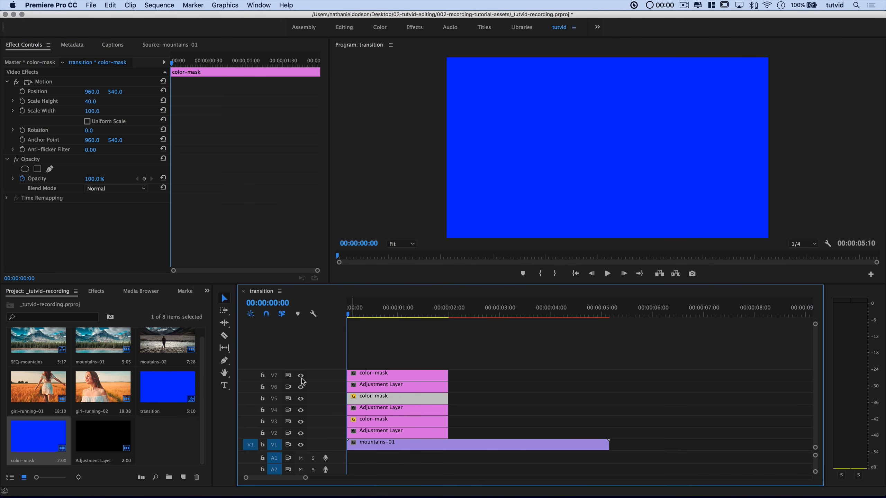
left_click(368, 366)
left_click(379, 376)
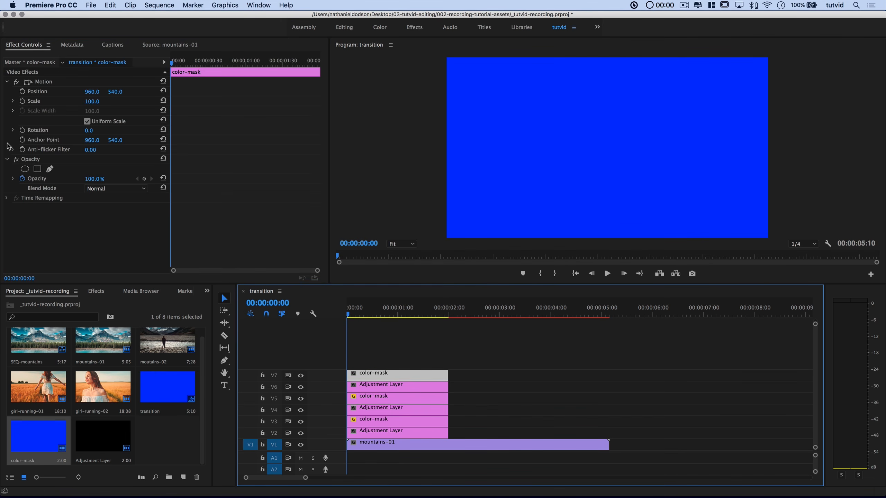
left_click(98, 120)
left_click(93, 101)
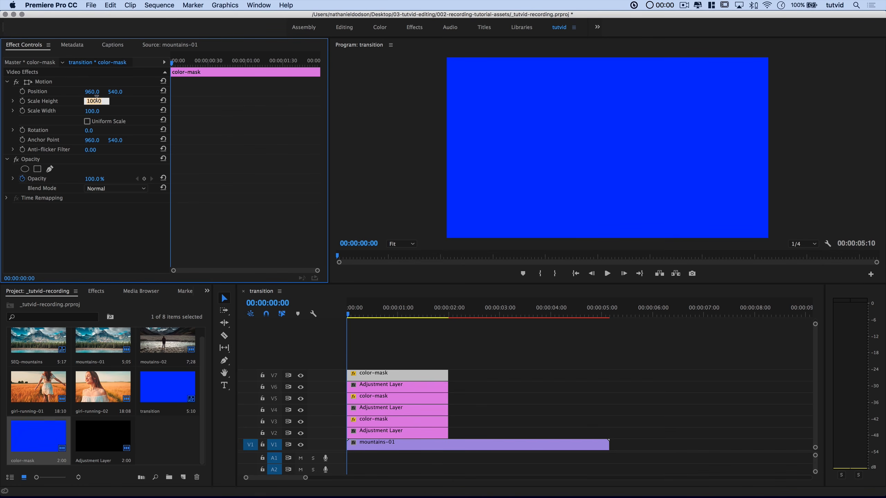
type("30")
key("Tab")
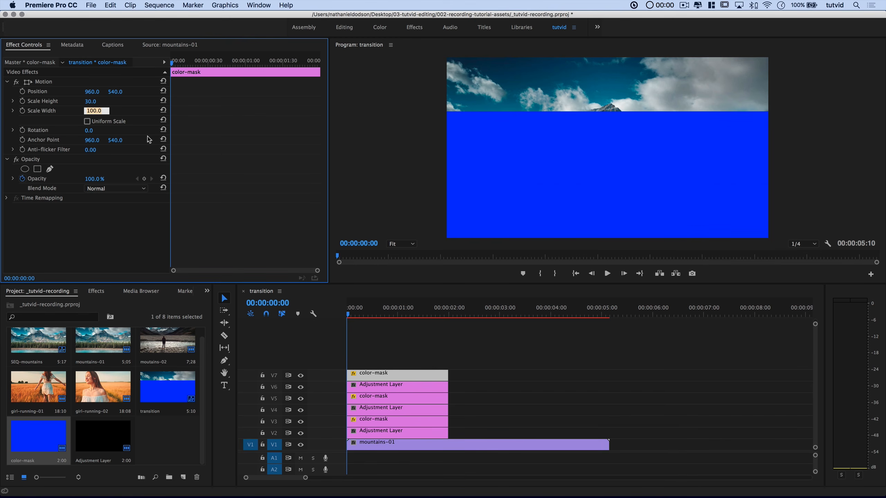
Step: Set the vertical position of the color-mask clip on V7 to 162
left_click(118, 91)
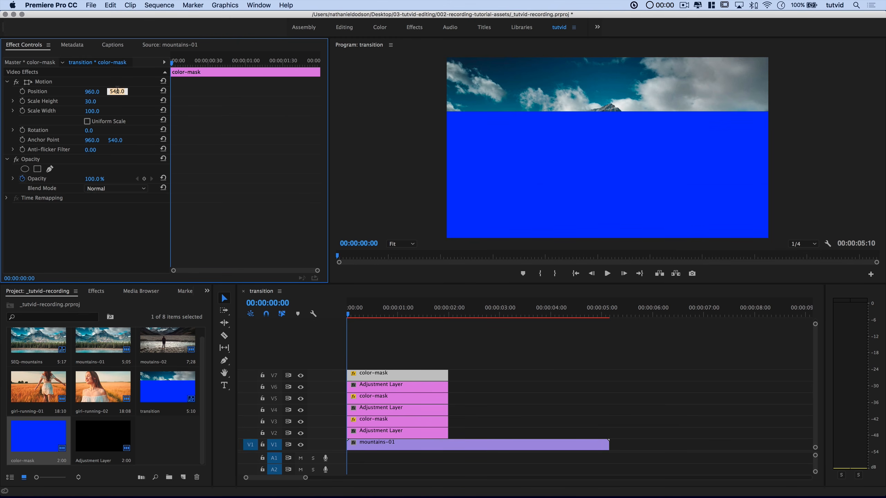
type("162")
key("Tab")
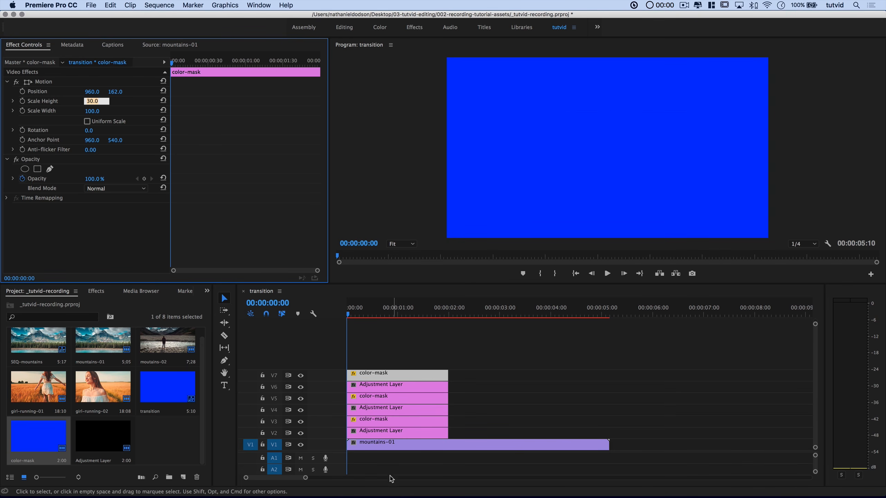
Step: Briefly hide and show tracks V7, V5 and V3 one at a time to check which band each color-mask covers
left_click(301, 375)
left_click(301, 375)
left_click(300, 399)
left_click(301, 400)
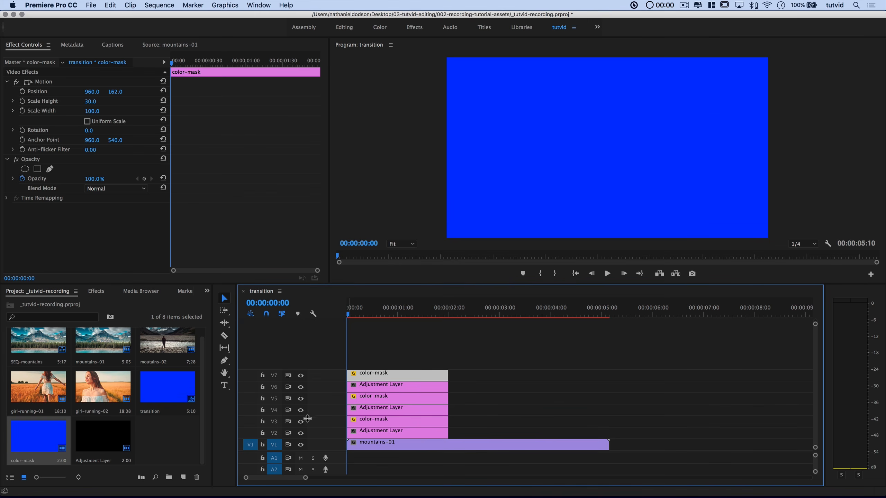
left_click(301, 422)
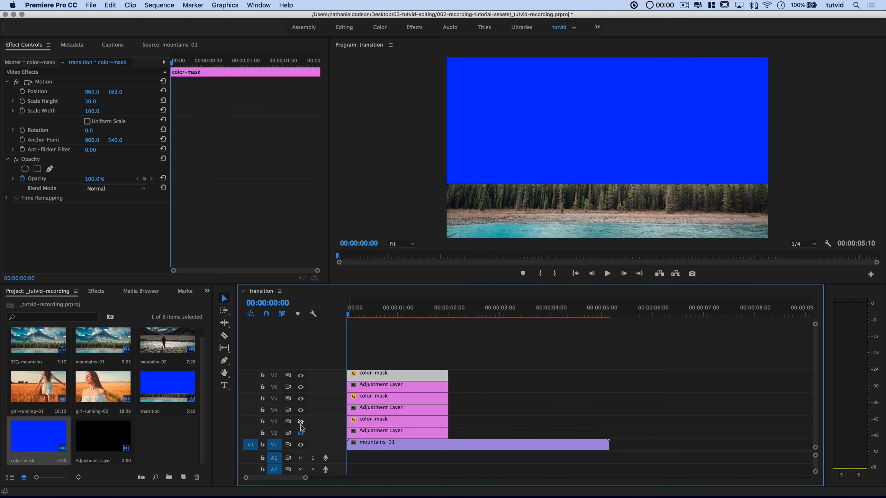
left_click(301, 422)
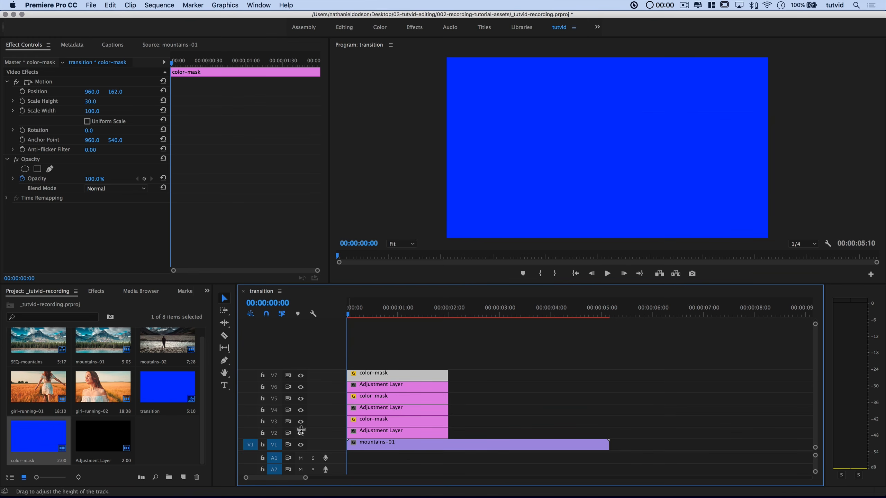
Step: Apply the Track Matte Key effect to the adjustment layer on V2 and set its matte to Video 3
left_click(383, 386)
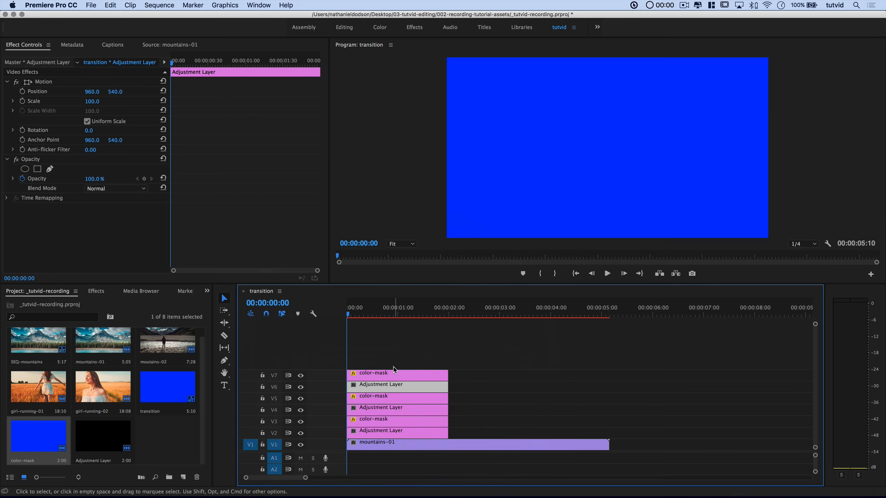
left_click(385, 431)
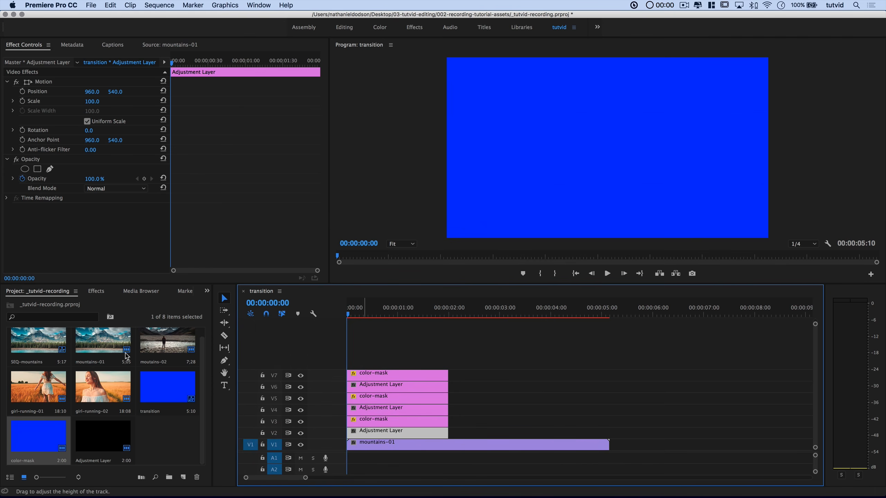
left_click(95, 291)
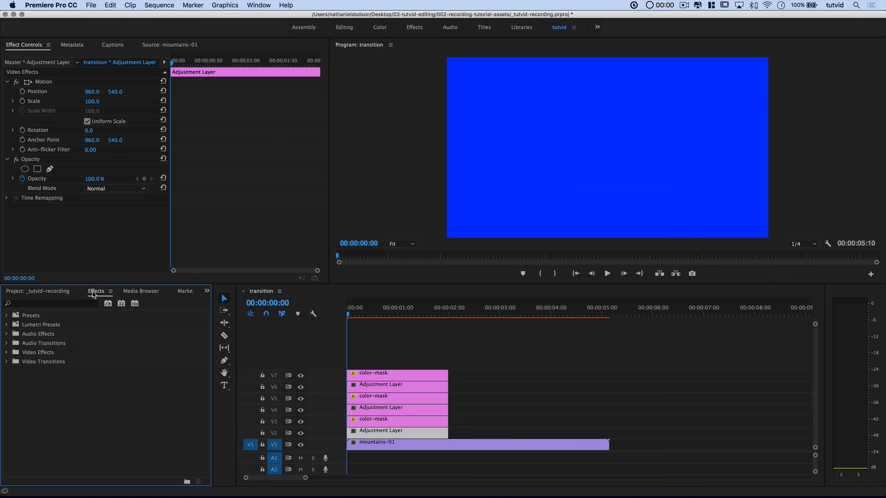
left_click(38, 303)
type("Track")
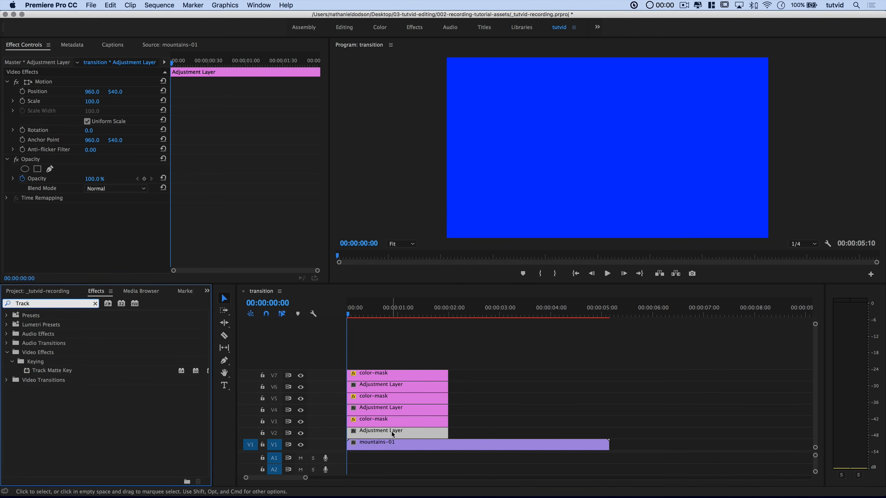
left_click(390, 432)
left_click(54, 373)
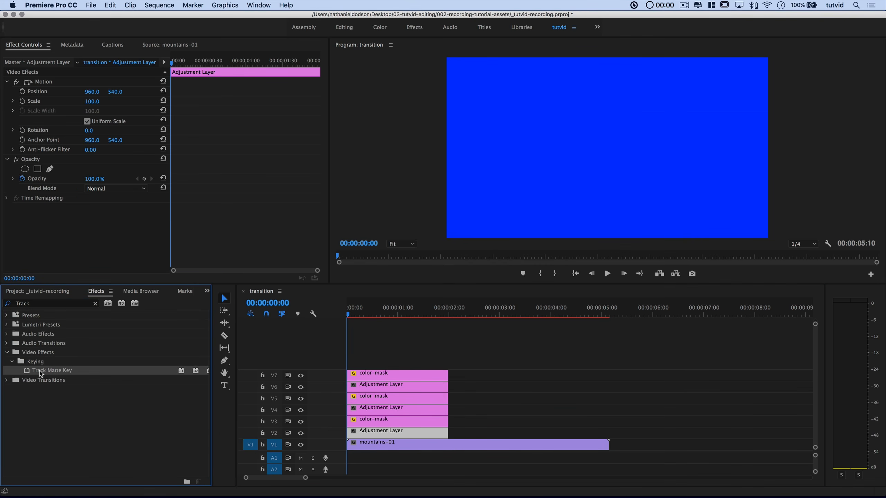
double_click(40, 372)
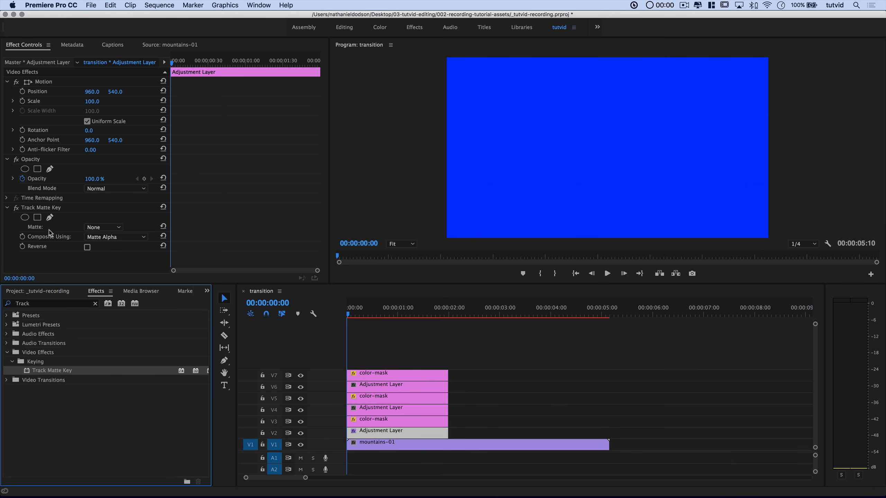
left_click(104, 230)
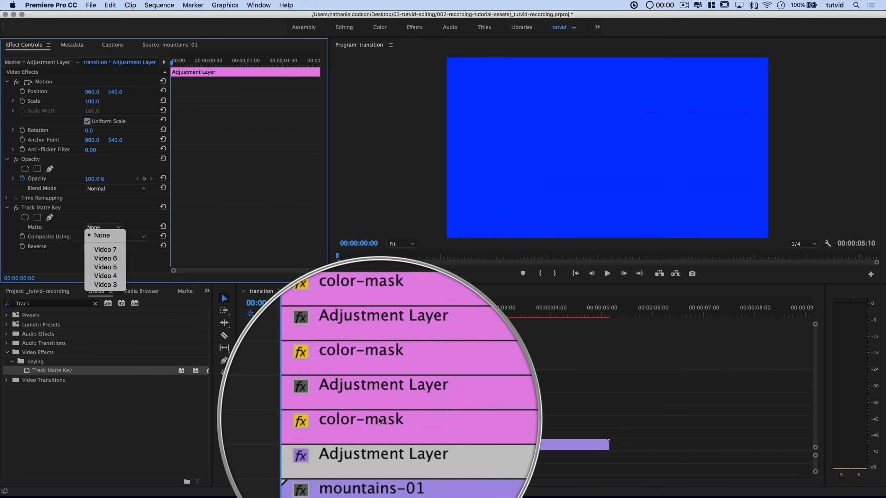
left_click(105, 284)
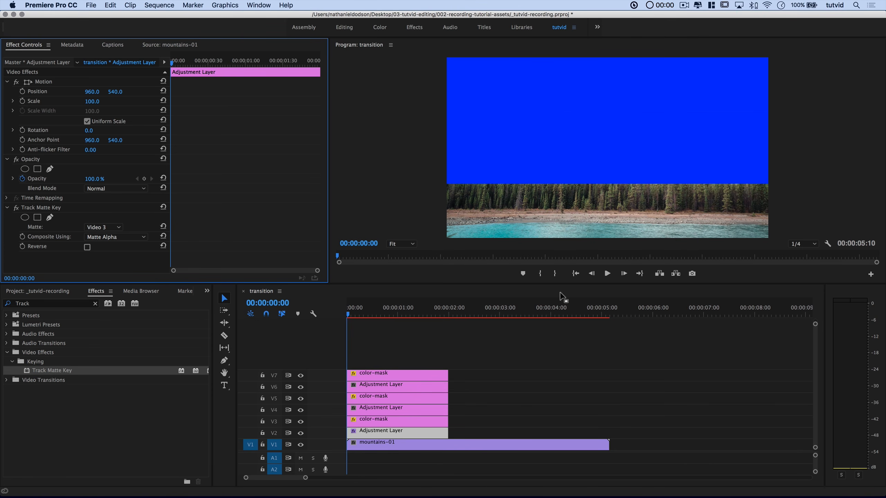
left_click(384, 431)
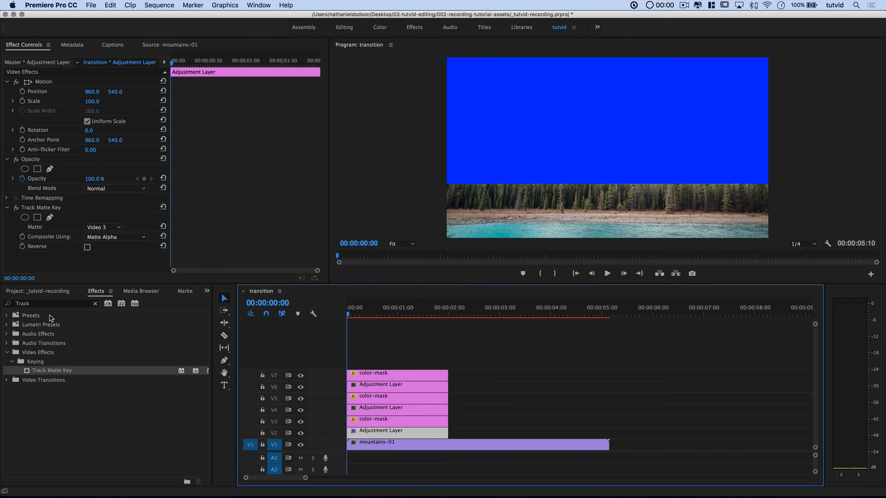
Step: Apply Track Matte Key to the adjustment layer on V4 and set its matte to Video 5
left_click(377, 408)
key("super+s")
double_click(52, 371)
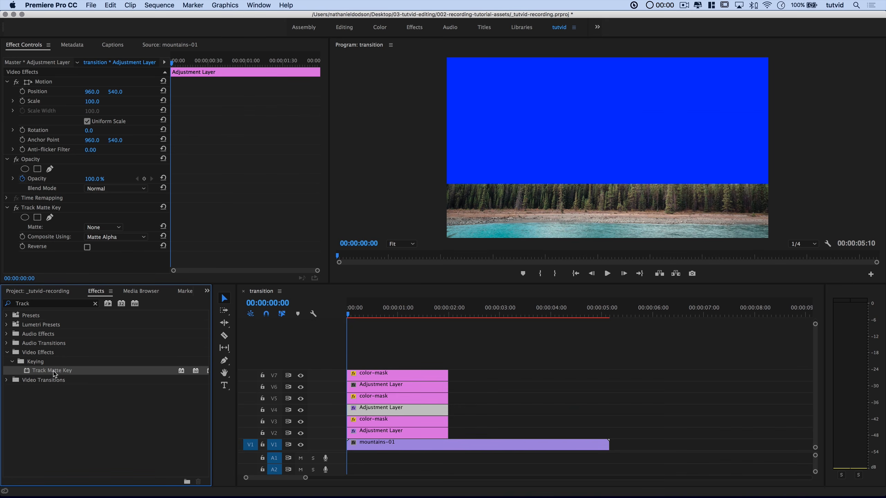
left_click(103, 227)
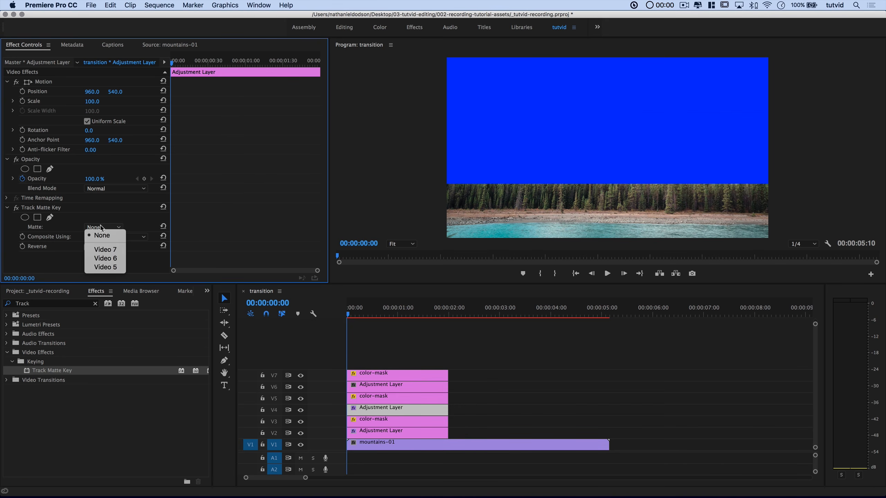
left_click(112, 267)
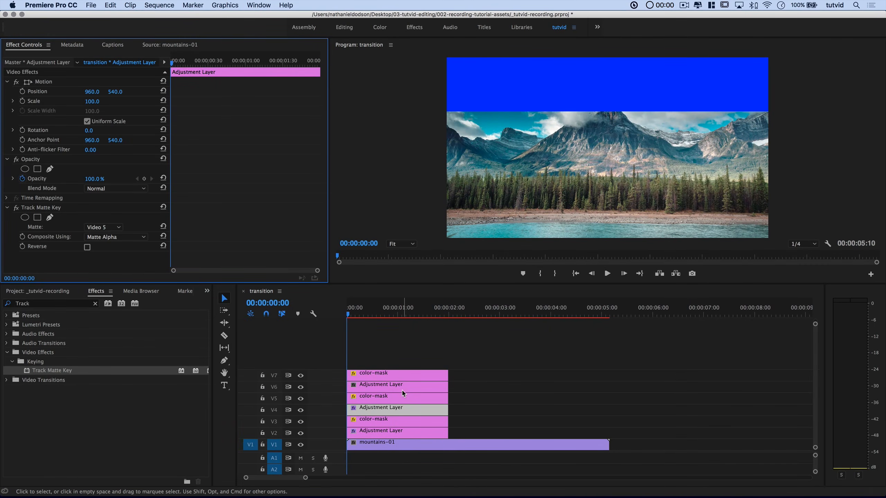
Step: Apply Track Matte Key to the adjustment layer on V6 with Video 7 as its matte, and save the project
left_click(370, 387)
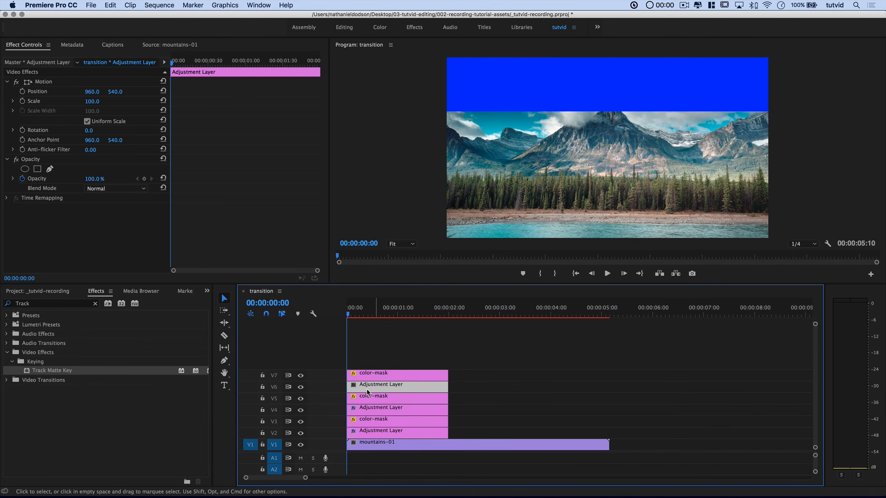
double_click(61, 371)
left_click(102, 227)
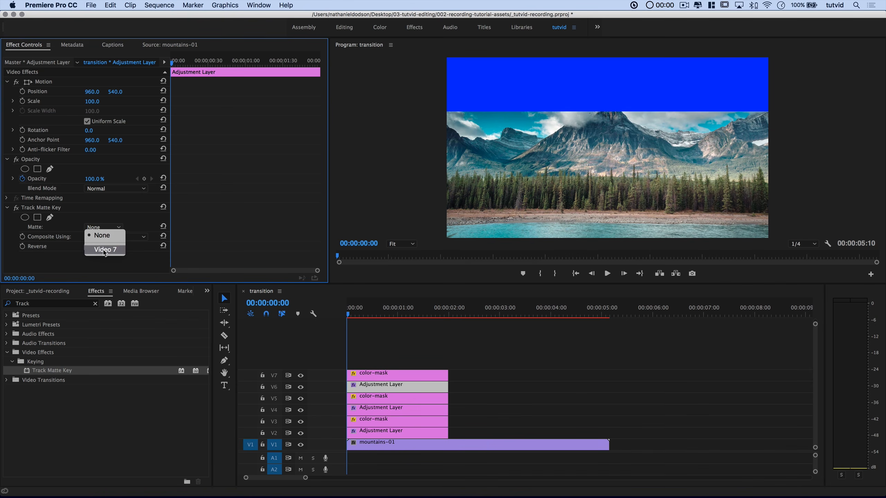
left_click(105, 250)
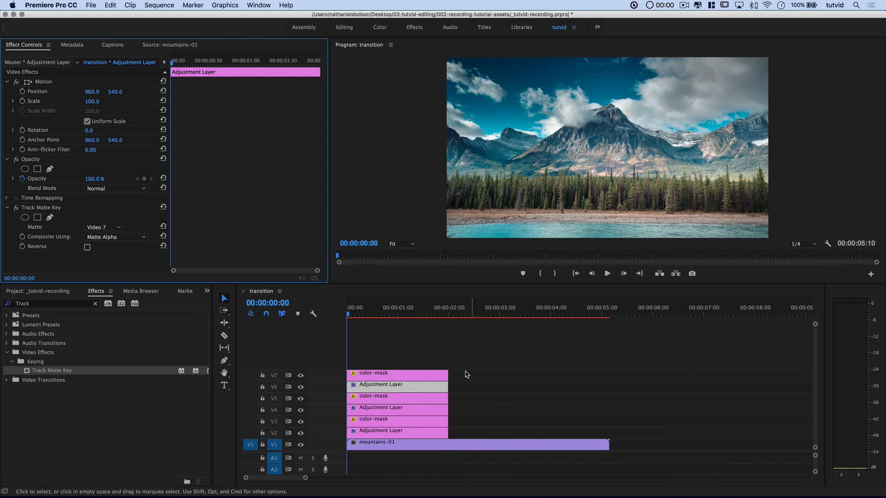
key("super+s")
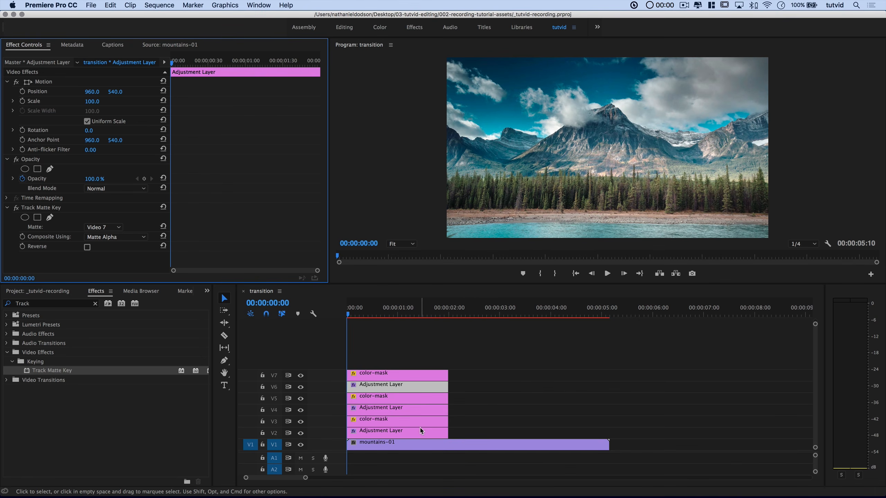
Step: Find the Transform effect and apply it to the adjustment layer on V2, collapsing its Track Matte Key settings
left_click(384, 432)
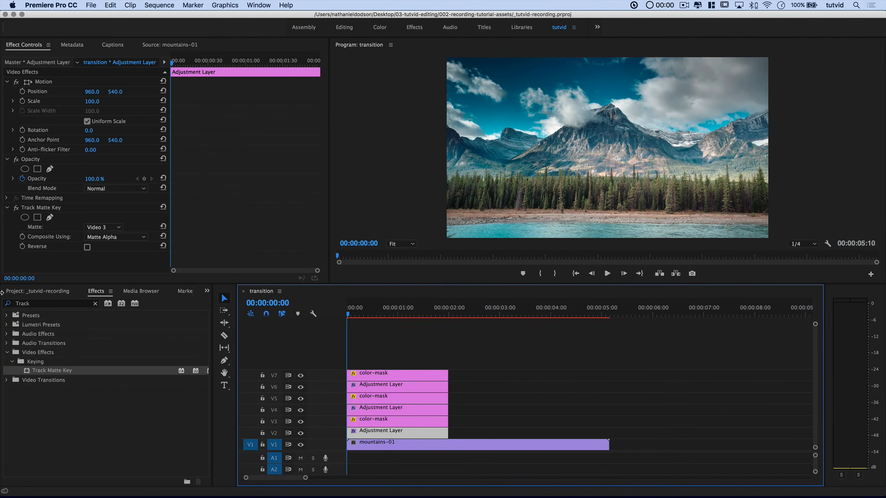
left_click(25, 304)
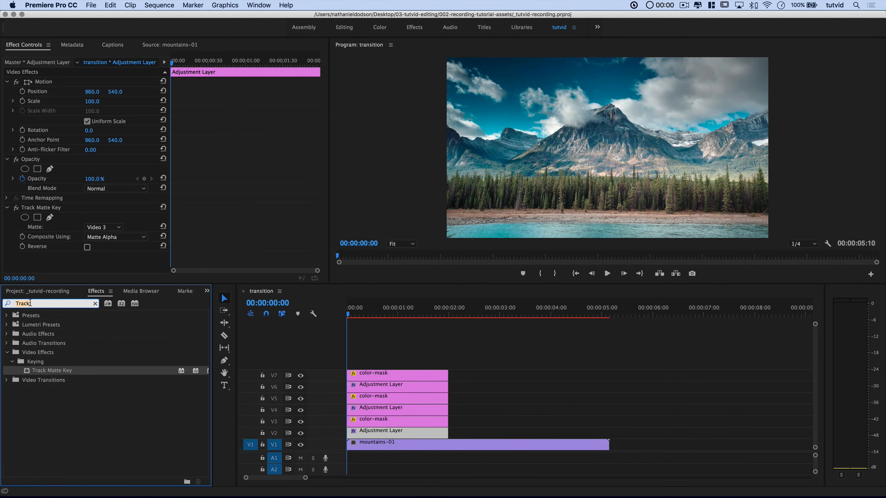
type("transform")
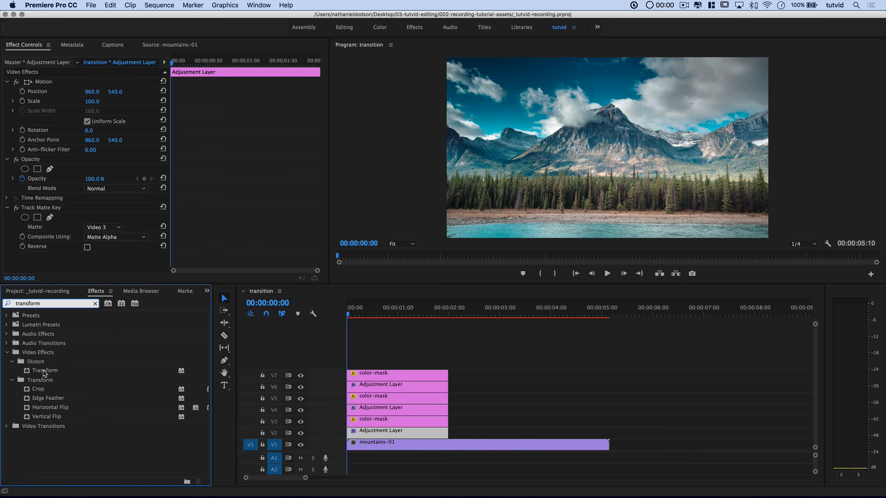
left_click_drag(45, 373, 371, 438)
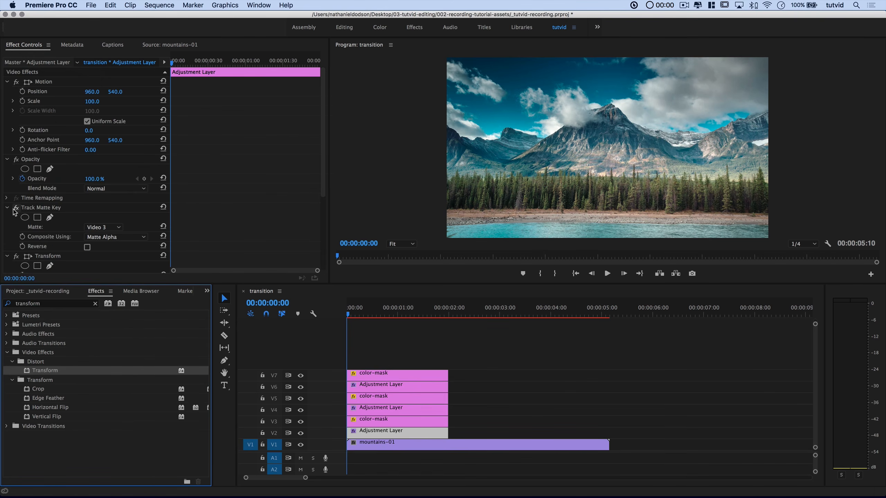
left_click(7, 208)
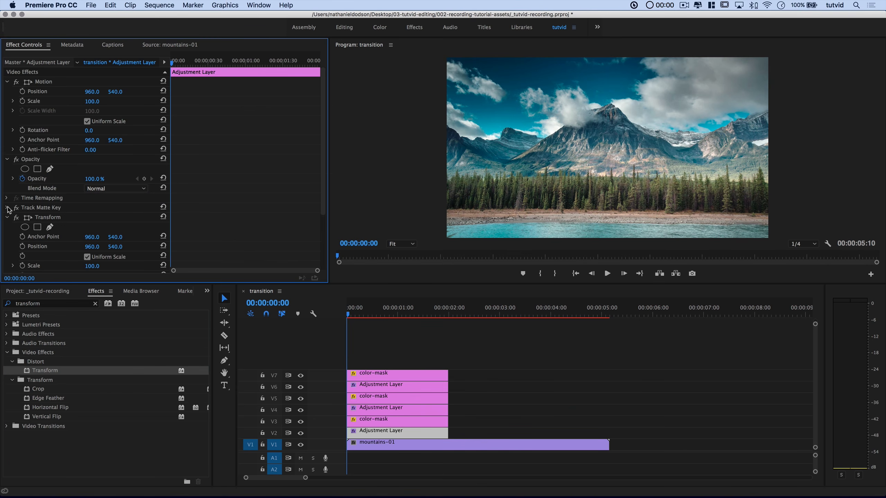
Step: Set the V2 layer's Transform horizontal position to 1060 and start keyframing Position at 00:00:00:00
scroll(121, 231, "down", 3)
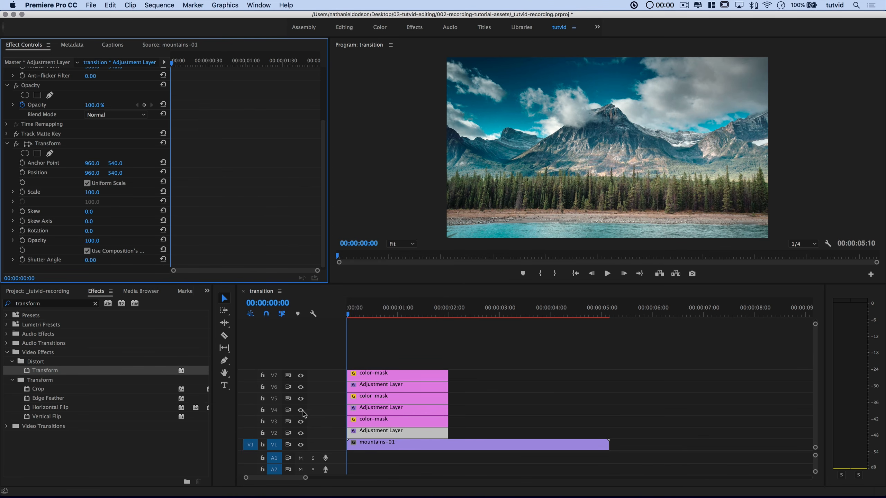
left_click(92, 173)
key("Tab")
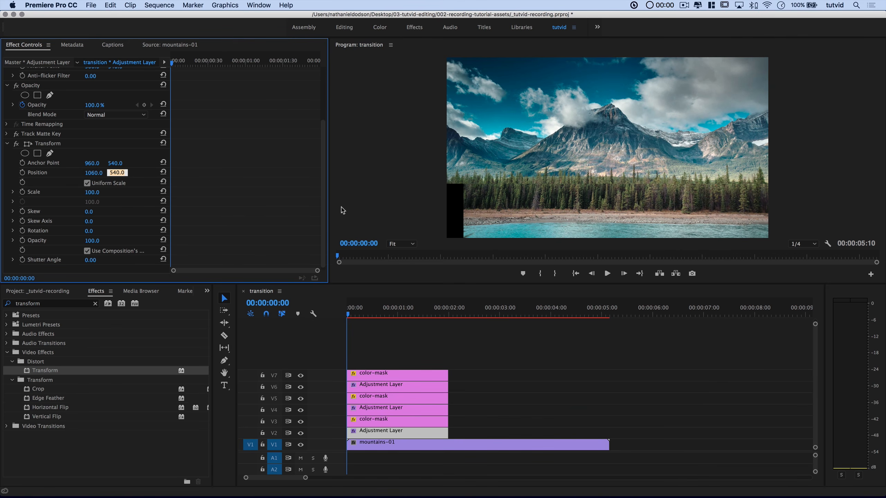
left_click(22, 174)
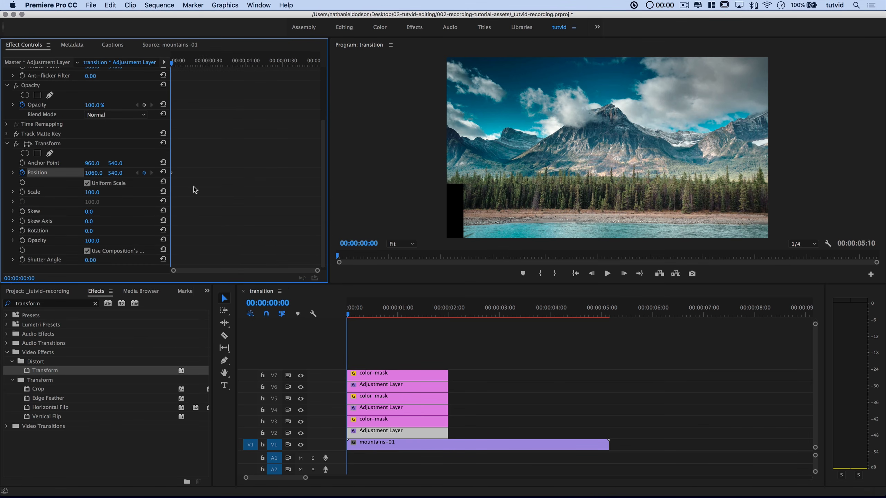
Step: Add V2 Transform Position keyframes: horizontal 980 at 00:00:00:15 and reset to the default 960 at 00:00:00:20
key("space")
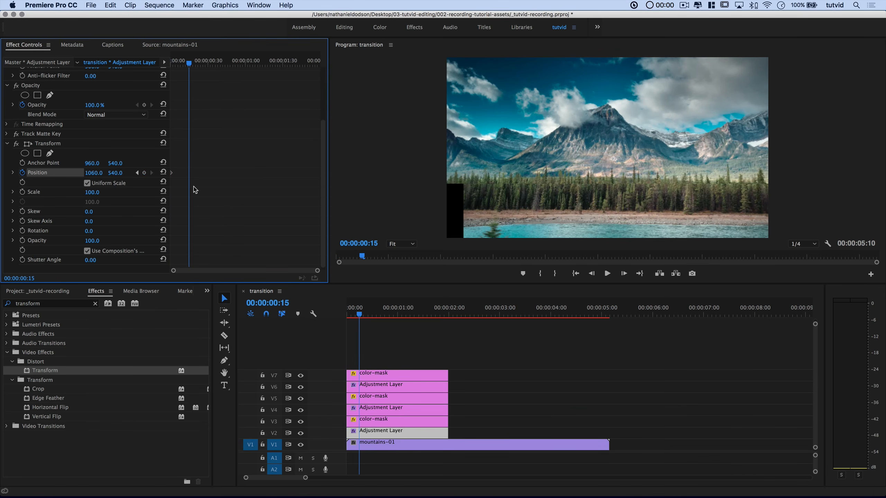
left_click(96, 173)
type("980")
key("Tab")
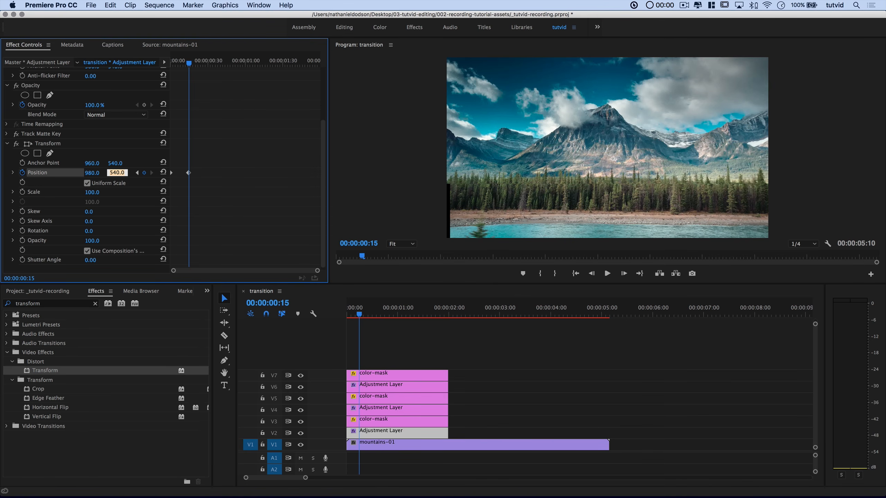
key("Return")
key("shift+Right")
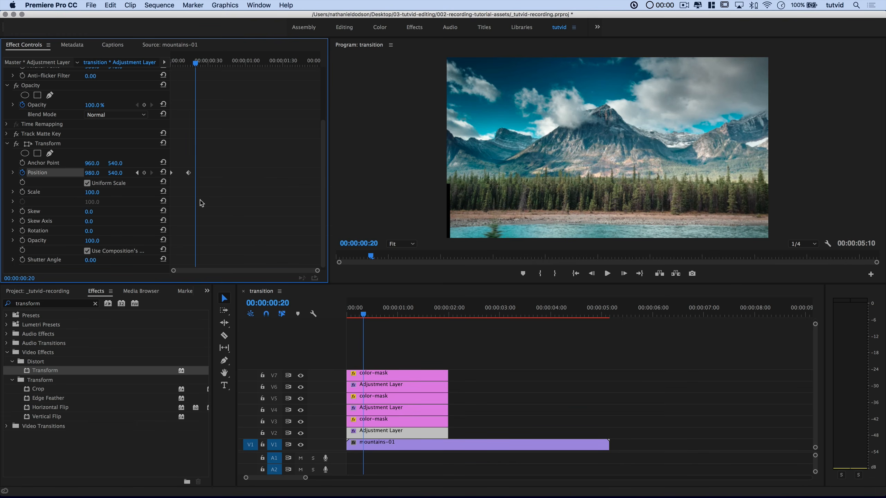
left_click(163, 173)
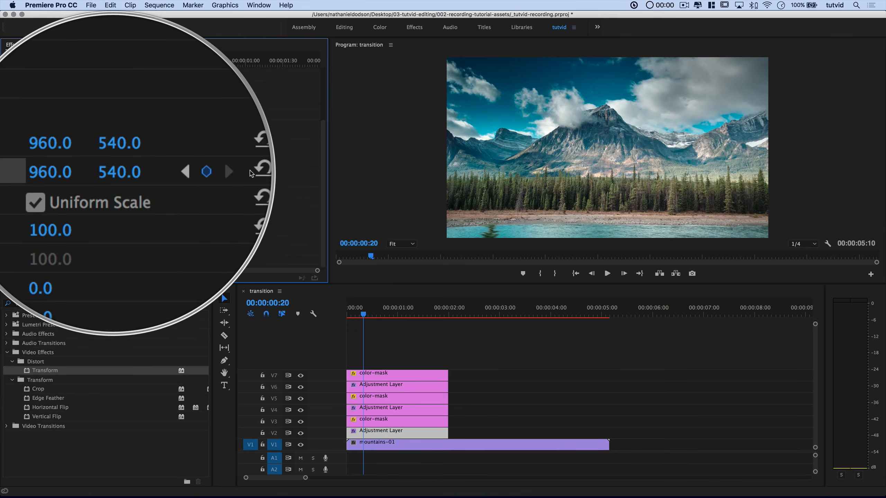
Step: Play the V2 band's slide from the sequence start and return the playhead to 00:00:00:00
left_click_drag(181, 59, 162, 66)
key("space")
key("space")
key("space")
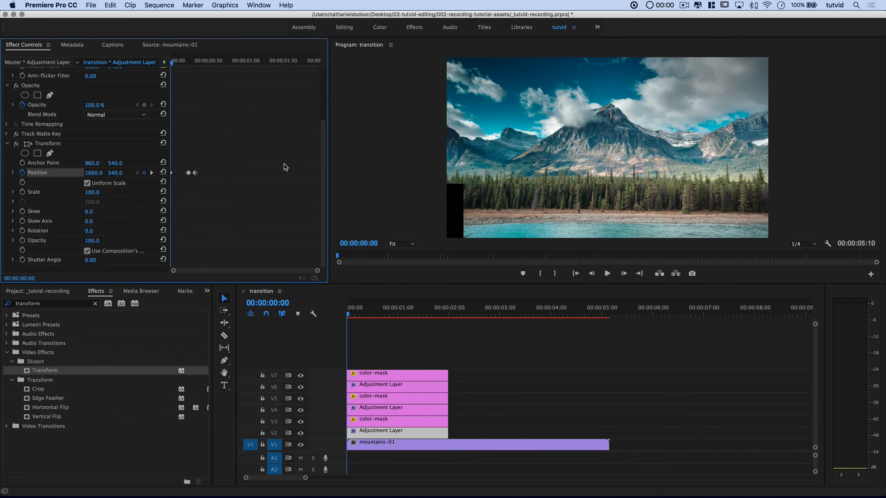
key("space")
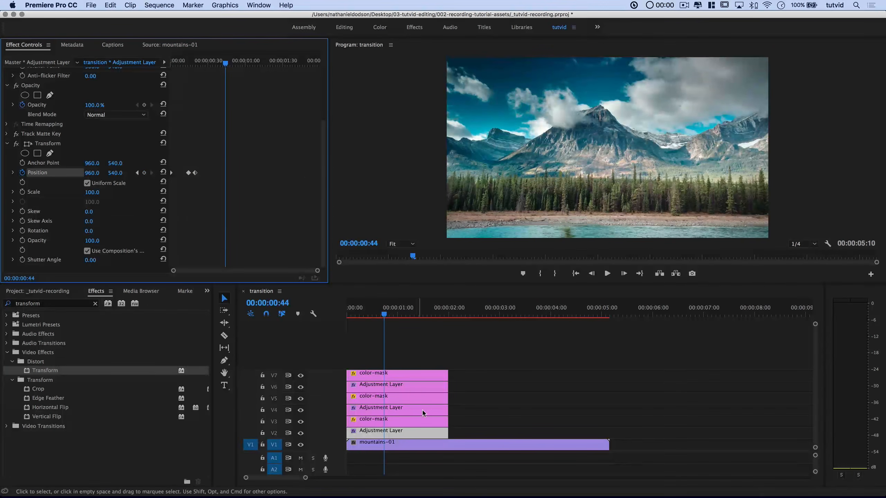
left_click_drag(368, 315, 348, 315)
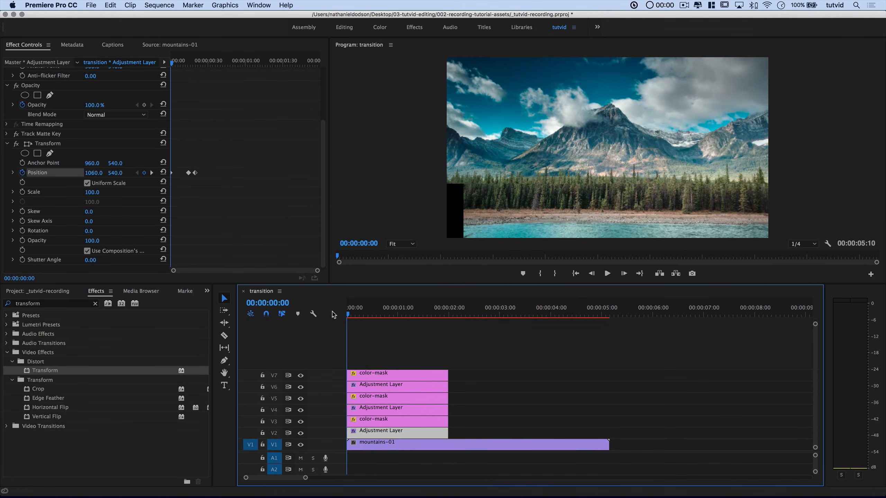
Step: Apply the Transform effect to the adjustment layer on V4 and collapse its Track Matte Key settings
left_click(373, 410)
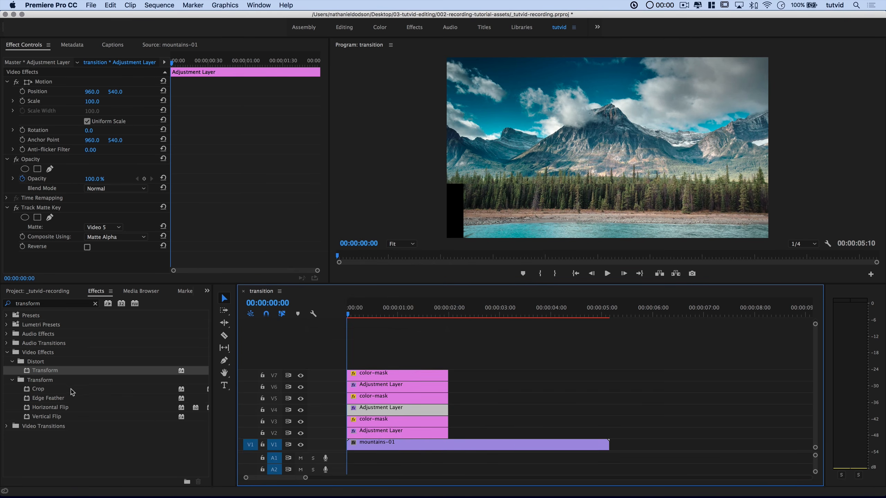
left_click_drag(41, 372, 366, 414)
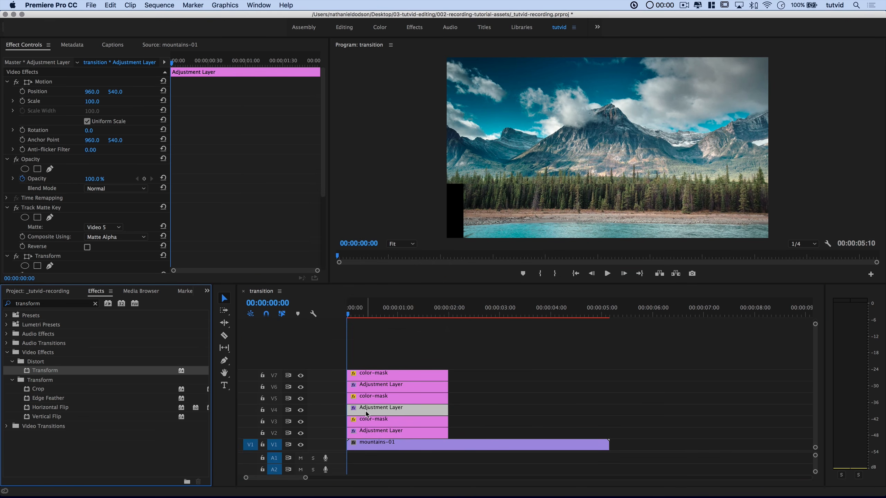
left_click(5, 208)
left_click(107, 219)
Step: Set the V4 layer's Transform horizontal position to 1200 and start keyframing Position at 00:00:00:00
scroll(104, 216, "down", 4)
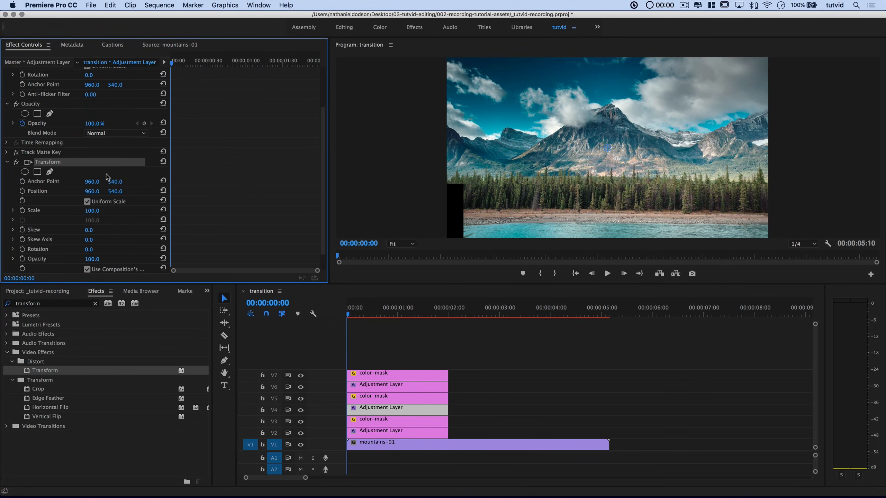
left_click(91, 192)
type("1200")
key("Tab")
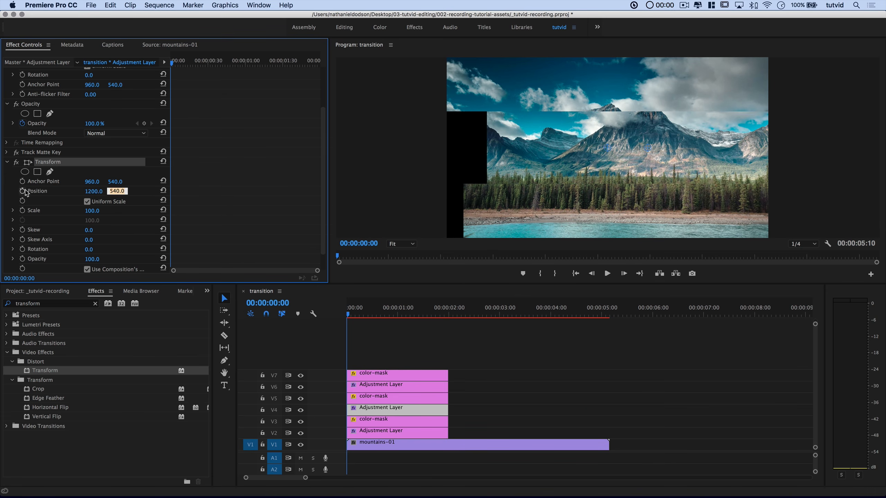
left_click(23, 191)
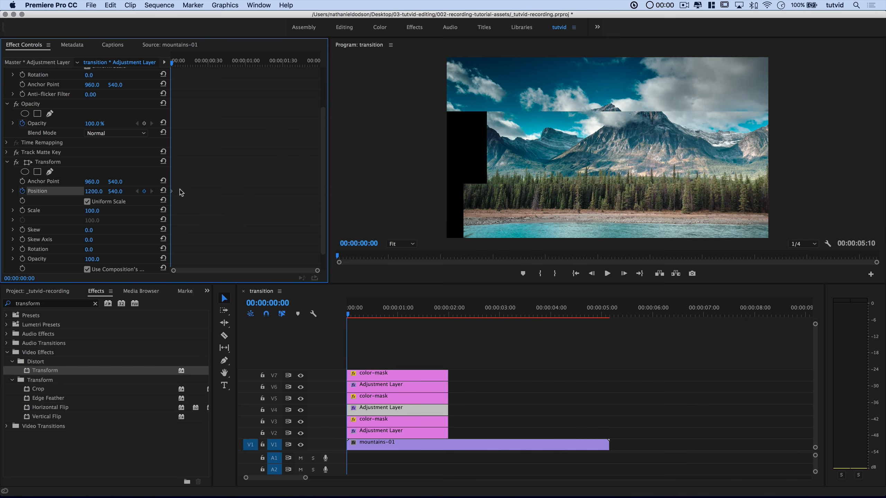
Step: Add V4 Transform Position keyframes: horizontal 1020 at 00:00:00:15 and reset to the default 960 at 00:00:00:20
key("shift+Right")
key("shift+Right")
key("shift+Right")
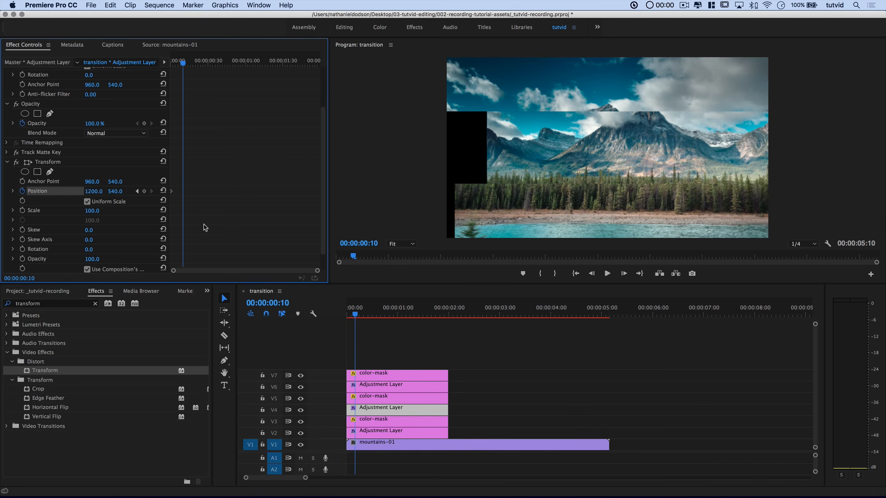
left_click(92, 193)
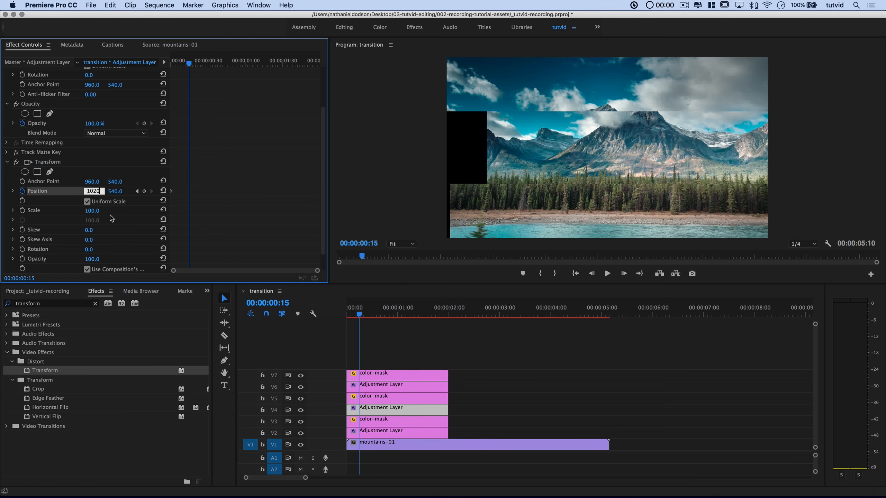
key("Return")
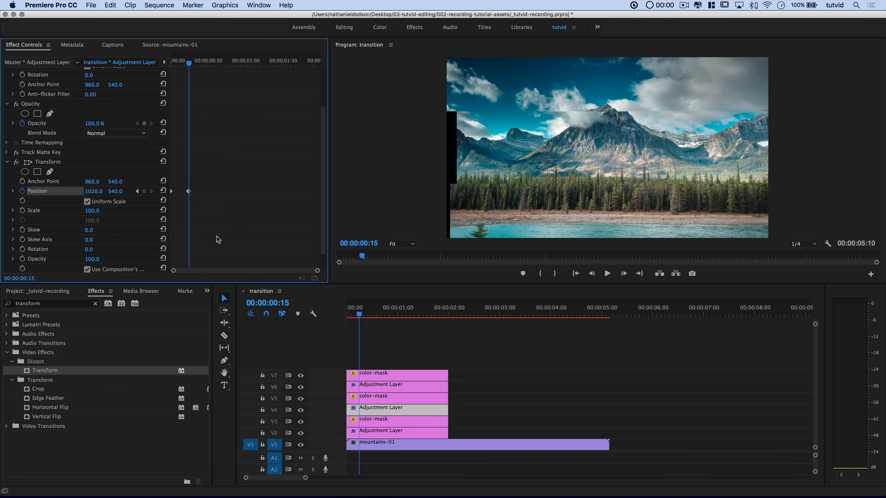
key("shift+Right")
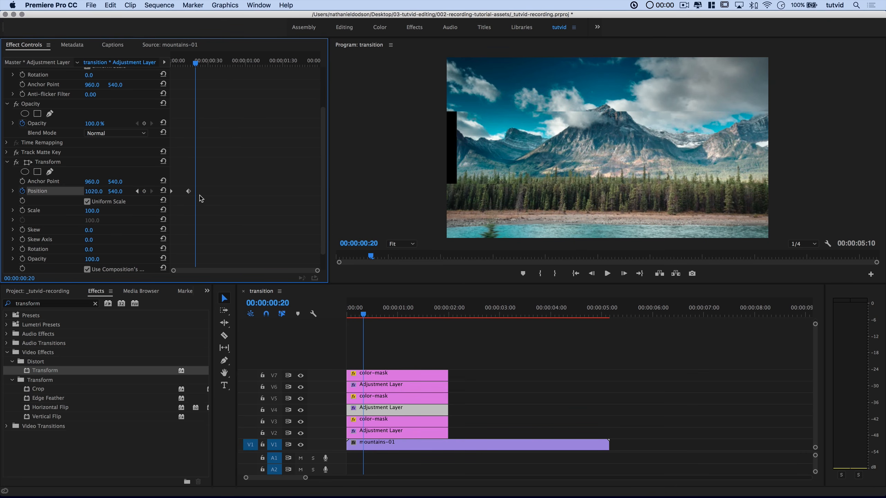
left_click(163, 191)
Step: Play the V2 and V4 band slides repeatedly from the sequence start, ending at 00:00:00:00
key("Home")
key("space")
key("space")
key("Home")
key("space")
key("Home")
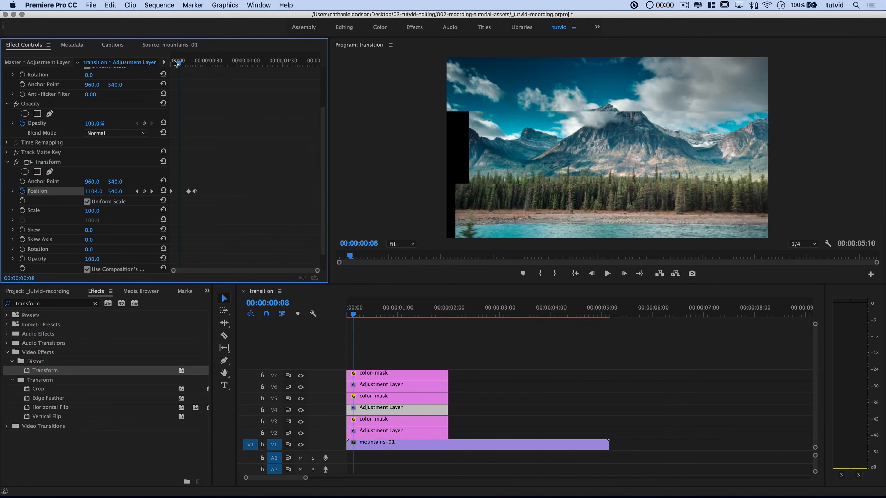
key("space")
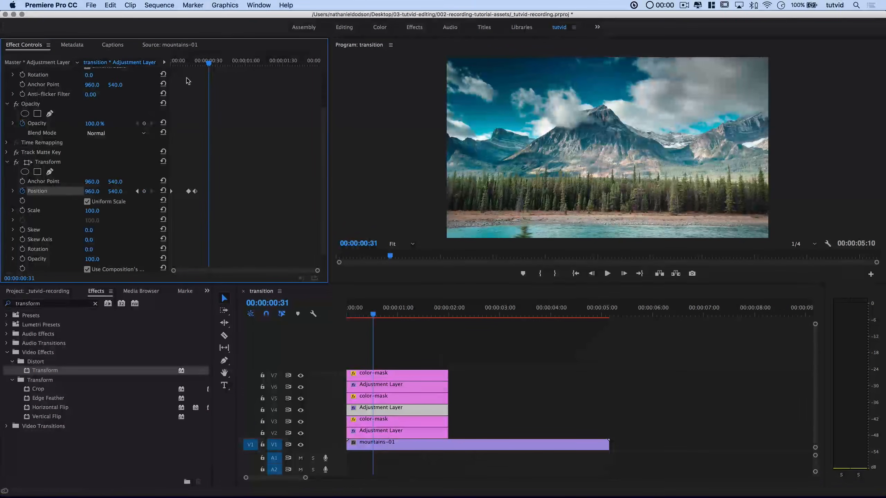
key("Home")
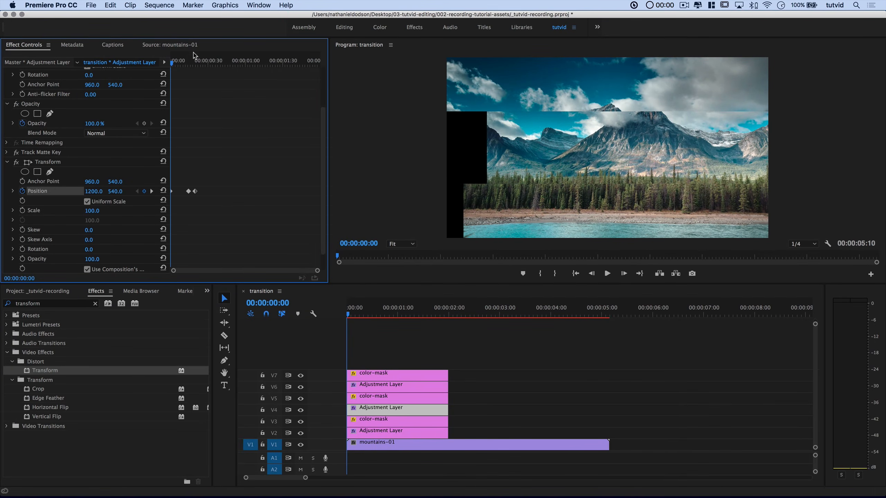
Step: Apply the Transform effect to the adjustment layer on V6 and collapse its Track Matte Key settings
left_click(366, 389)
left_click(7, 208)
left_click_drag(49, 371, 365, 388)
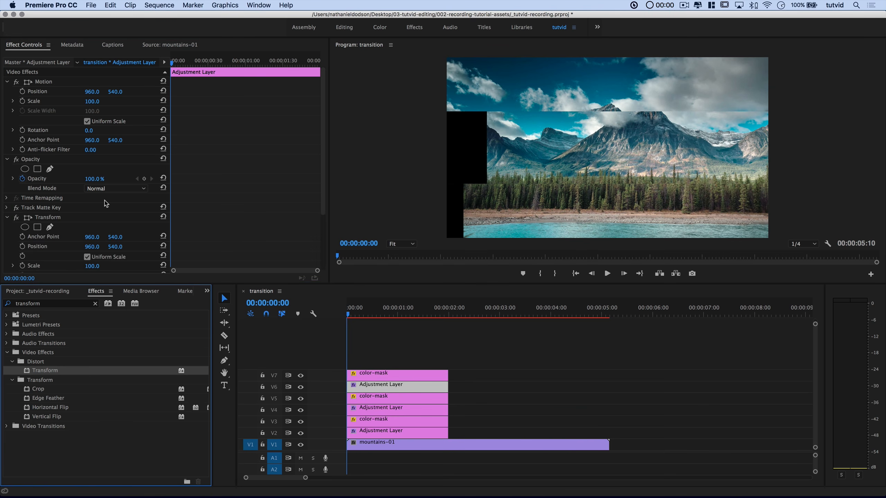
Step: Set the V6 layer's Transform horizontal position to 1100 and start keyframing Position at 00:00:00:00
scroll(105, 203, "down", 5)
left_click(93, 170)
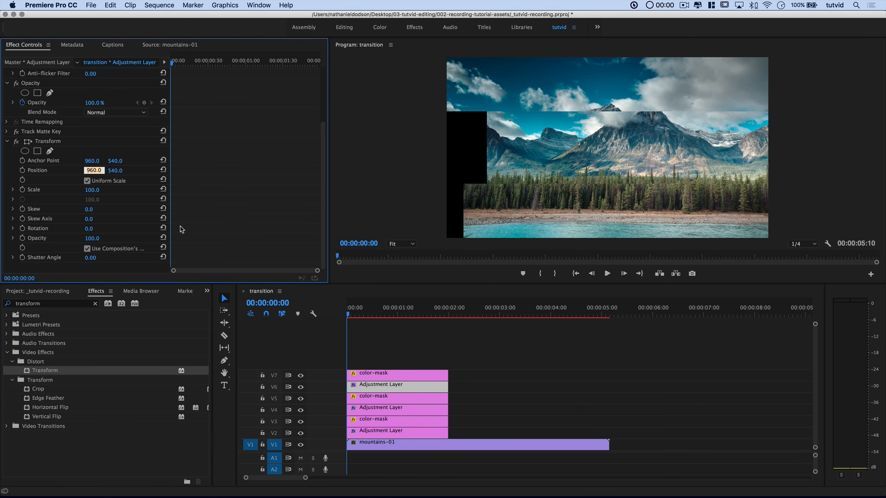
type("1100")
key("Tab")
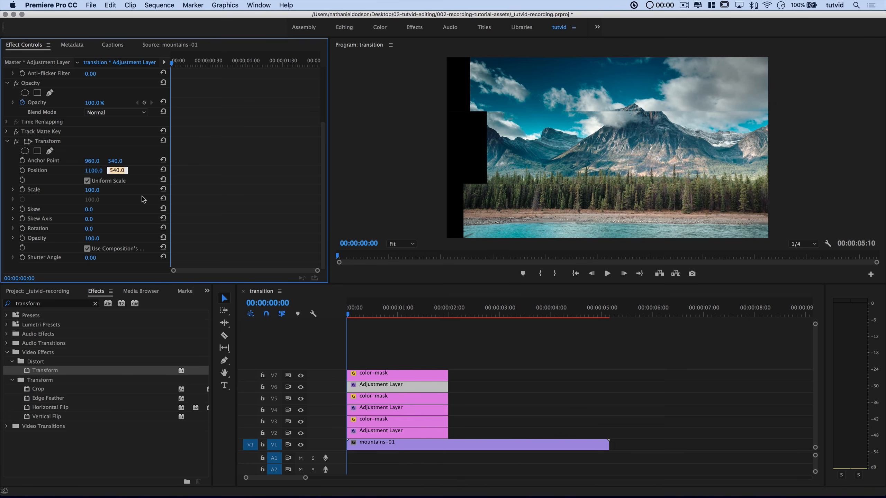
left_click(21, 171)
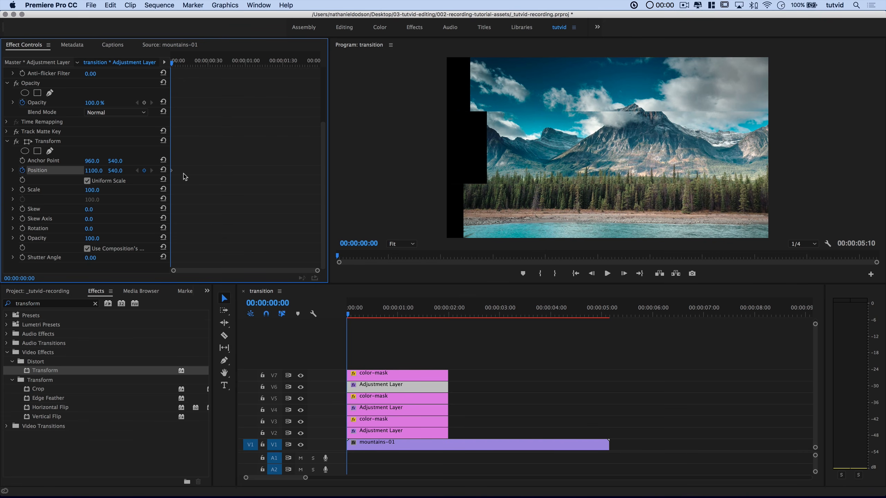
Step: Add a V6 Transform Position keyframe with a horizontal value of 1000 at 00:00:00:15
key("space")
left_click(94, 170)
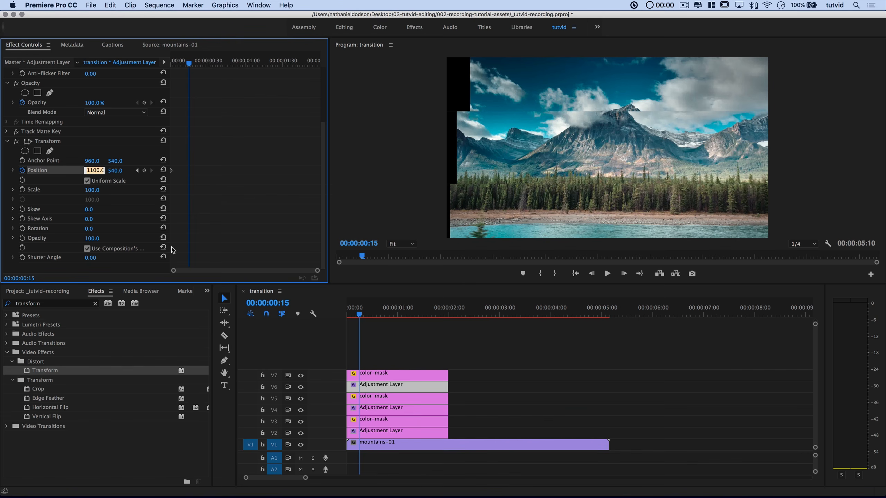
type("1000")
key("Return")
Step: Reset the V6 Transform Position at 00:00:00:20 and preview the sliding bands, returning the playhead to 00:00:00:00
key("Right")
key("Right")
key("Right")
key("Right")
key("Right")
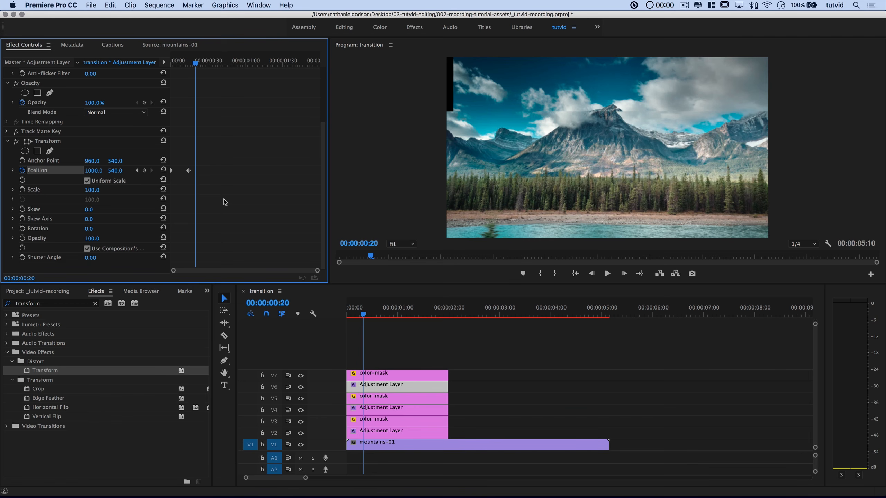
left_click(162, 170)
key("space")
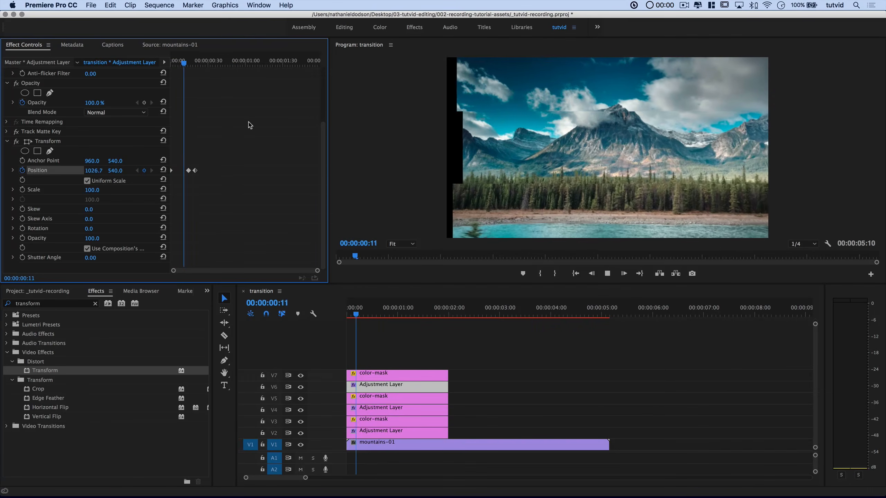
left_click_drag(191, 63, 138, 67)
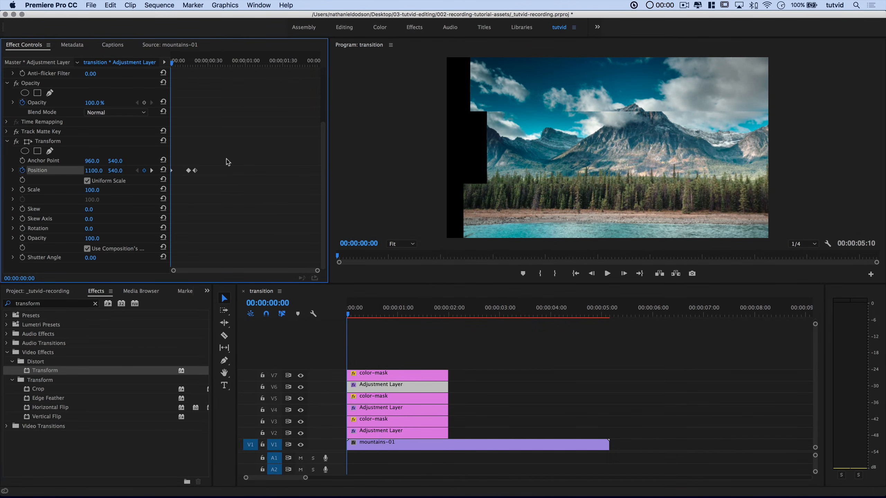
Step: Preview the sliding bands from the sequence start and return the playhead to 00:00:00:00
key("space")
key("space")
left_click(170, 66)
key("space")
key("space")
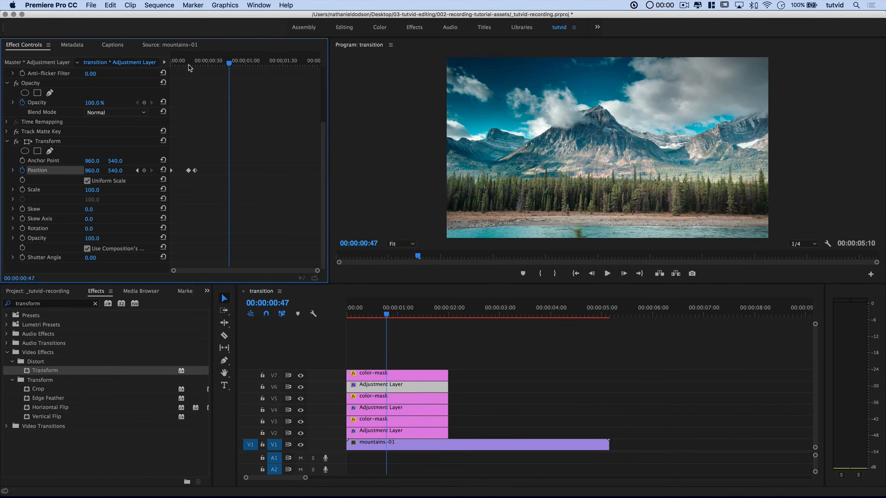
key("Home")
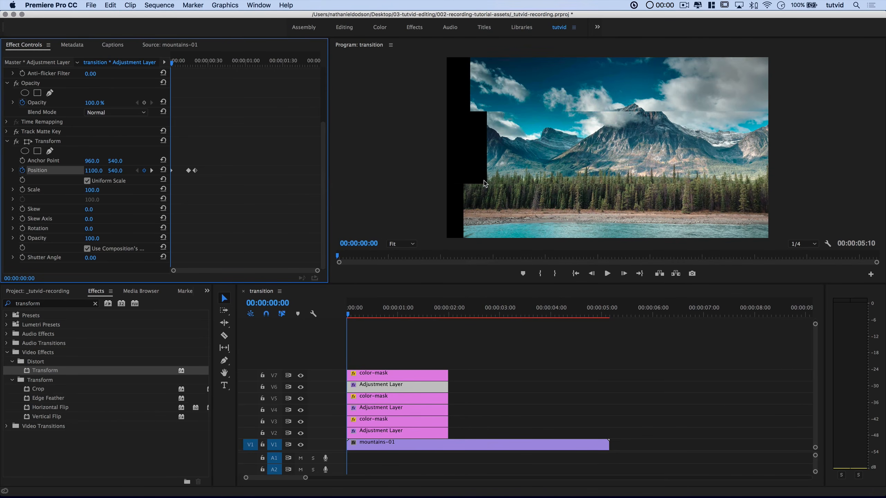
Step: Place another Adjustment Layer on V8 at the sequence start, above the color-mask clip, and select it
left_click(45, 292)
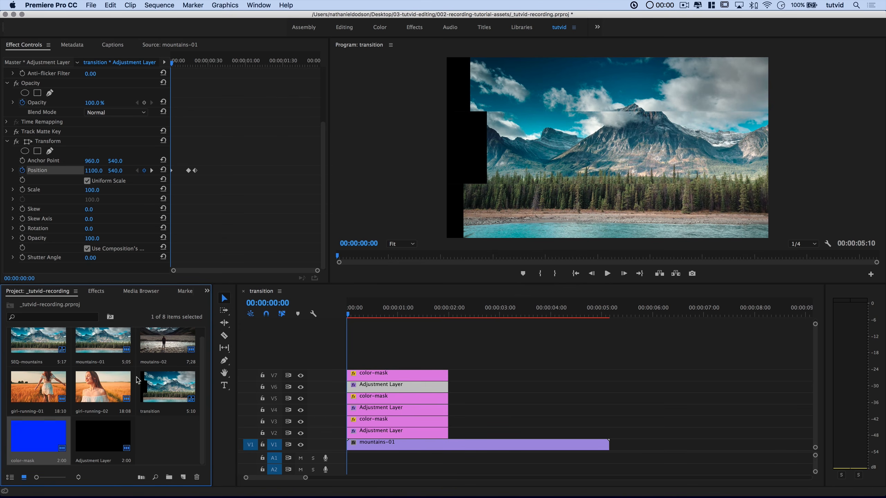
left_click(106, 427)
left_click_drag(105, 444, 348, 361)
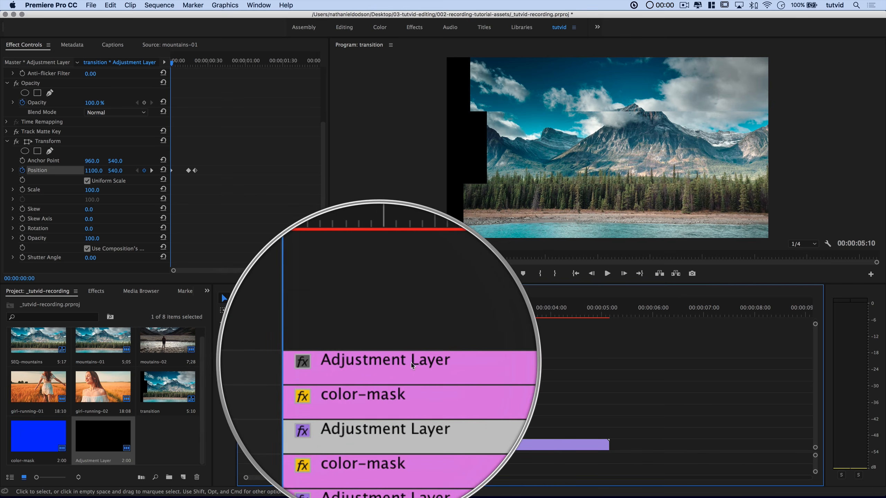
left_click(381, 365)
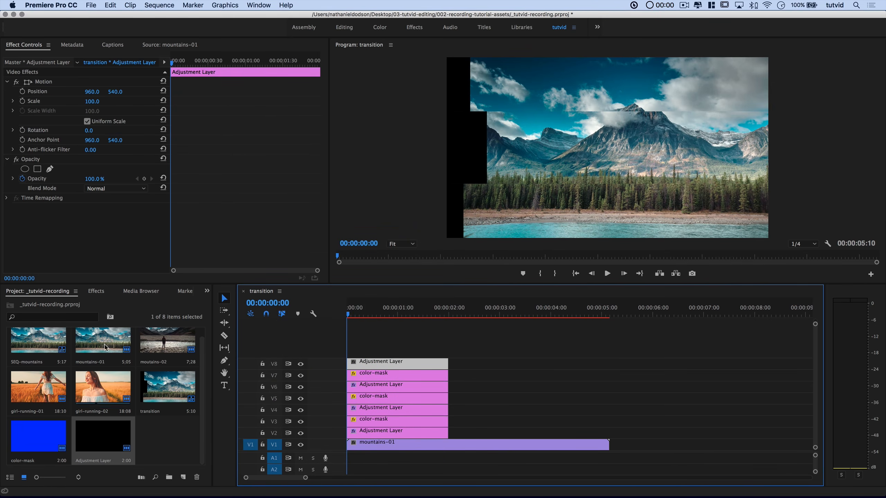
Step: Find the Lens Distortion video effect and apply it to the adjustment layer on V8
left_click(93, 294)
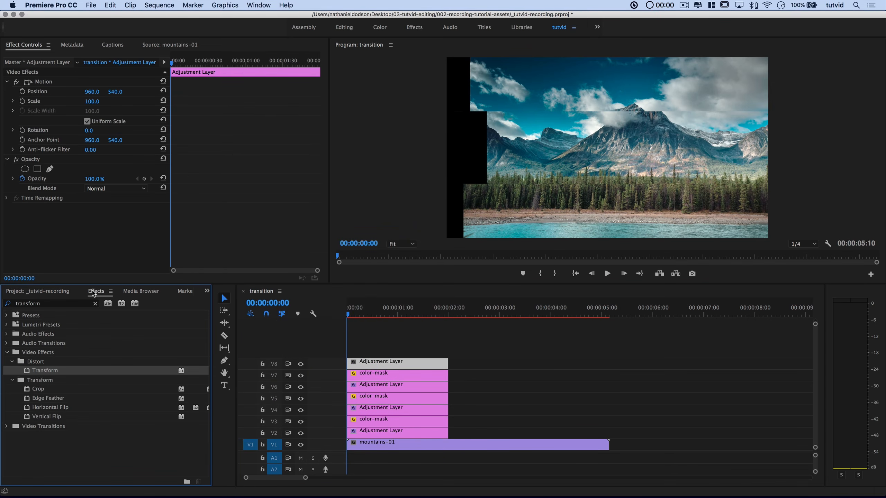
left_click(36, 307)
type("Lens Distortio")
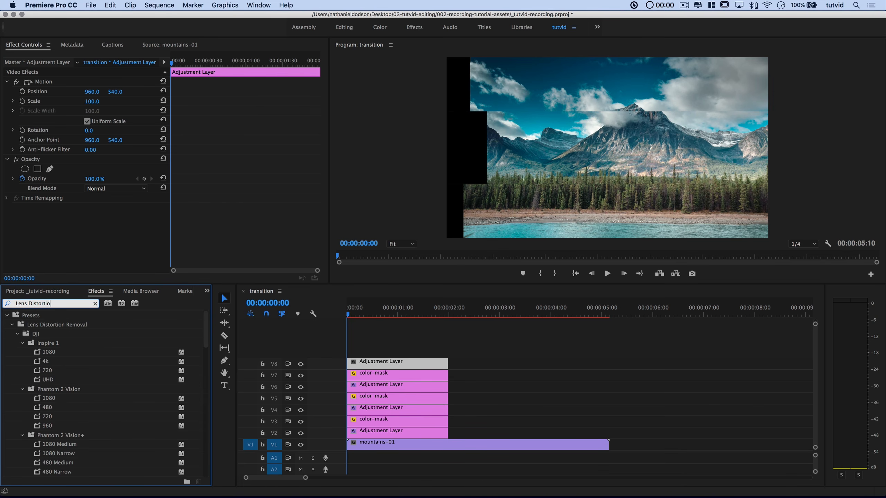
scroll(89, 429, "down", 10)
scroll(89, 430, "down", 2)
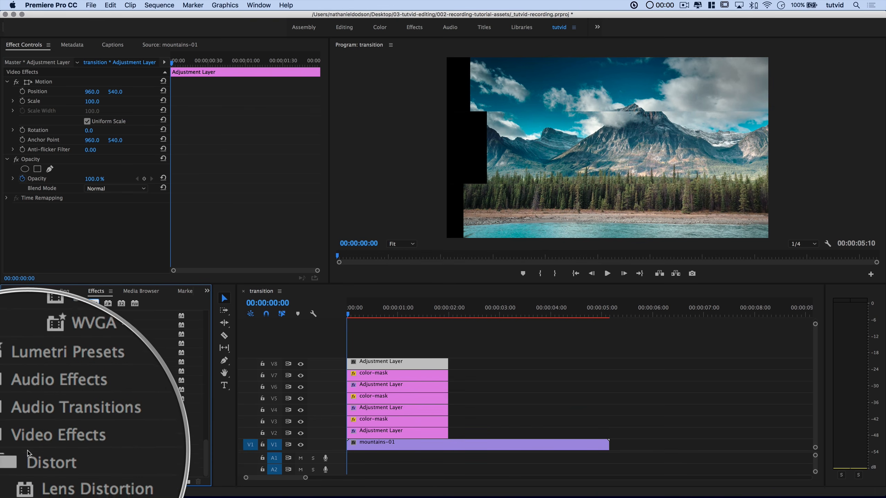
left_click_drag(41, 468, 392, 364)
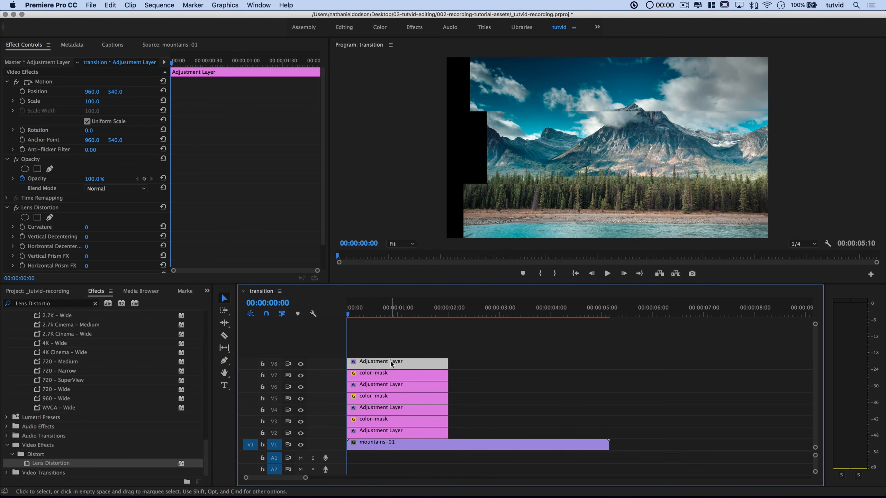
Step: Set the V8 layer's Lens Distortion Curvature to -29
left_click(88, 227)
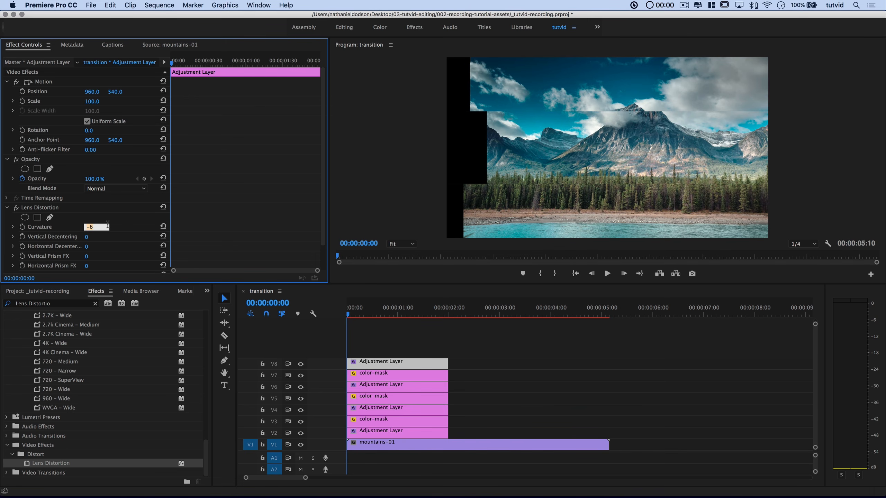
key("Down")
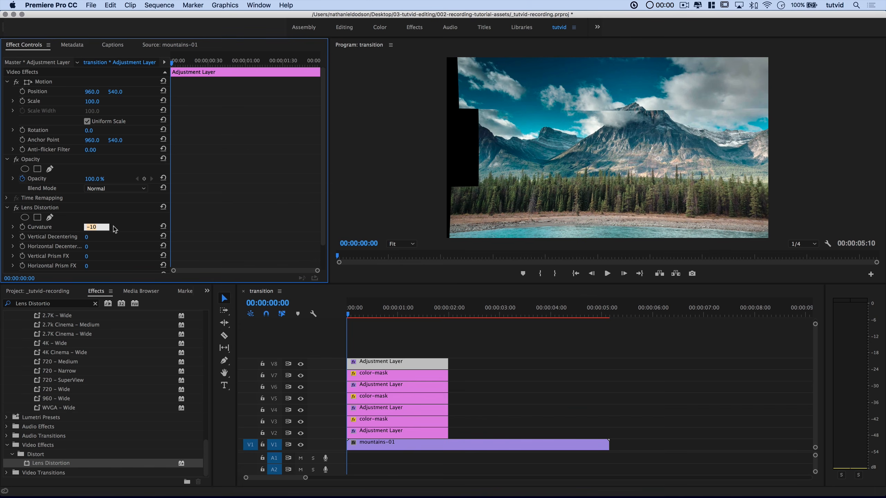
key("Down")
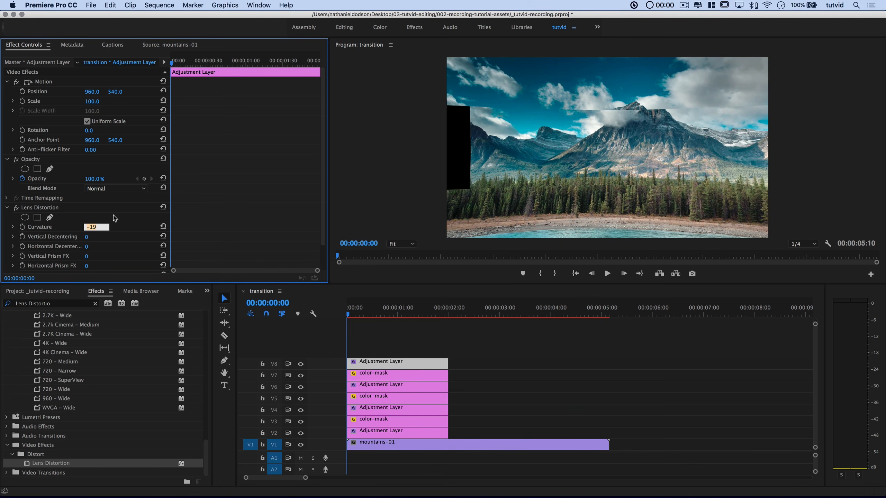
key("Down")
key("Down")
key("Down")
key("Down")
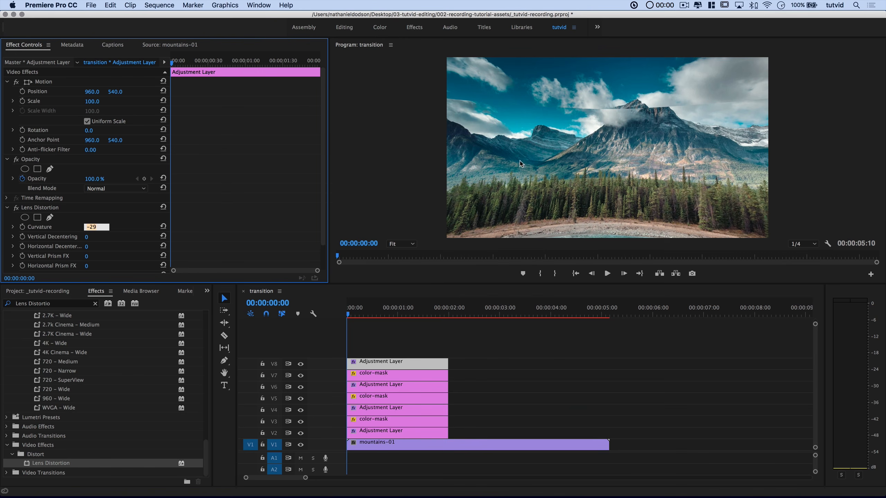
left_click(340, 319)
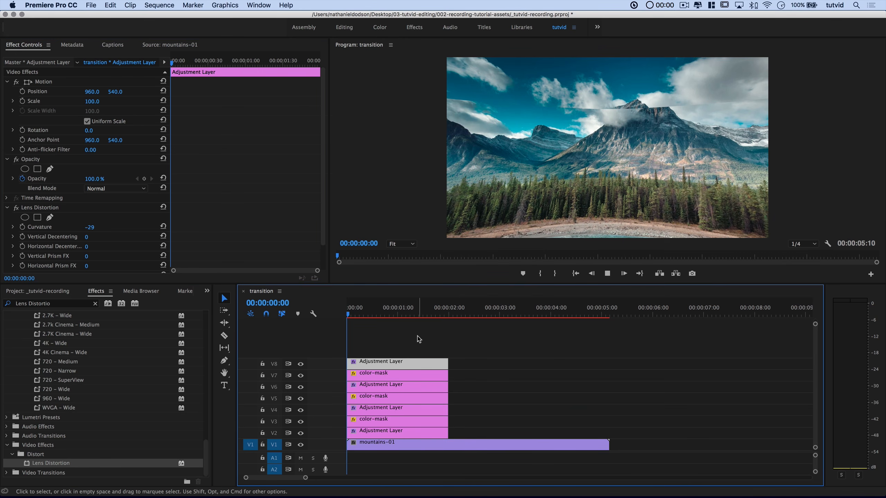
Step: Preview the bands with the lens distortion from the sequence start
left_click_drag(383, 315, 334, 311)
key("space")
key("space")
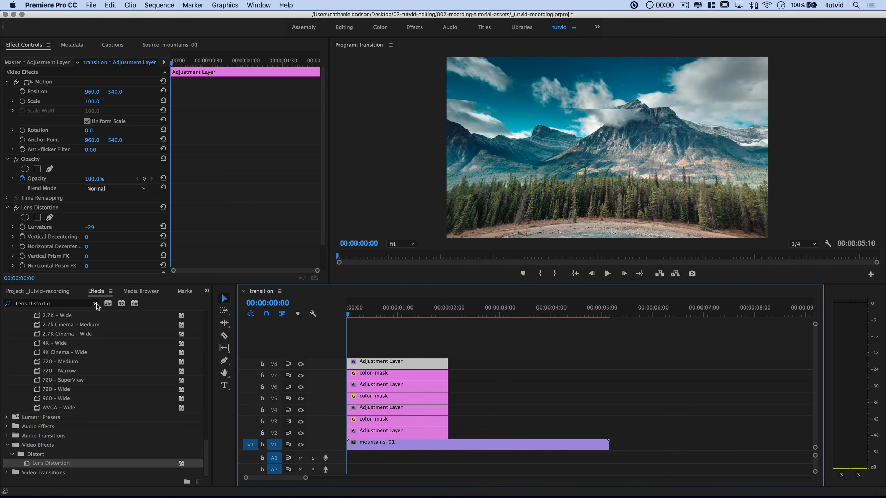
Step: Clear the effects search and collapse the V8 layer's Lens Distortion settings
left_click(95, 304)
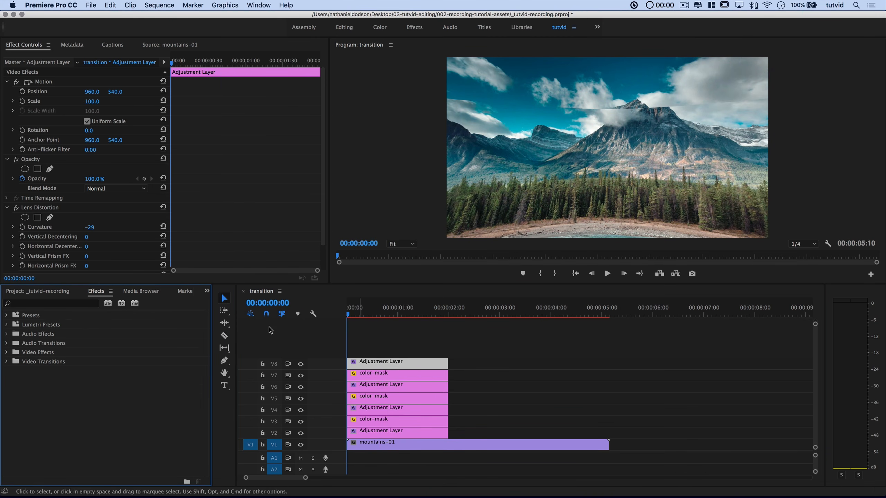
left_click(7, 208)
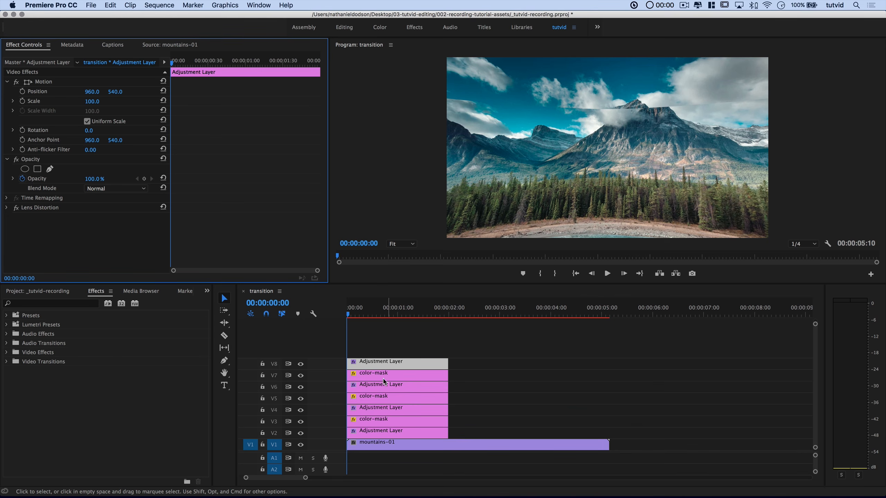
Step: Examine the temporal interpolation options for the V6 layer's last two Transform Position keyframes without changing them
left_click(385, 388)
left_click_drag(206, 240, 182, 257)
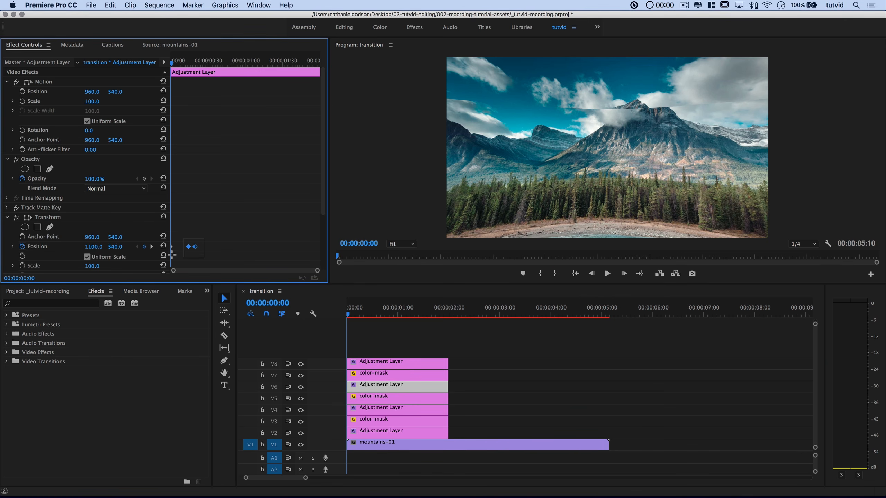
right_click(189, 249)
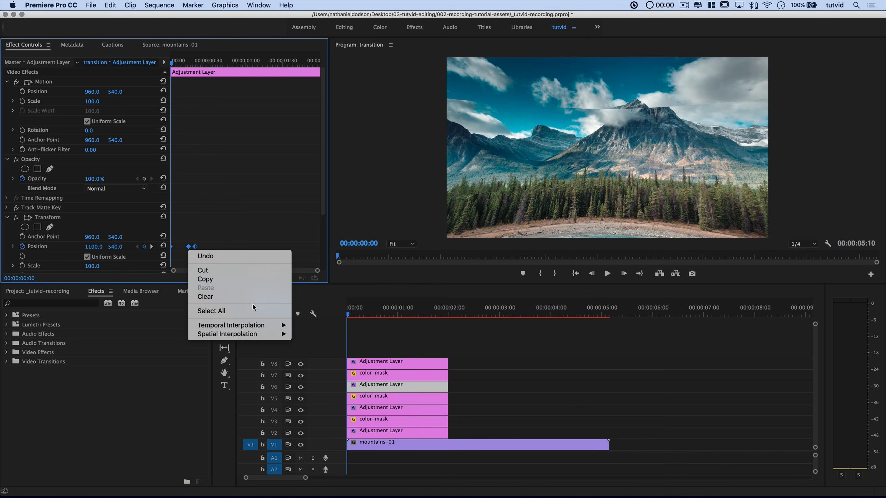
mouse_move(249, 327)
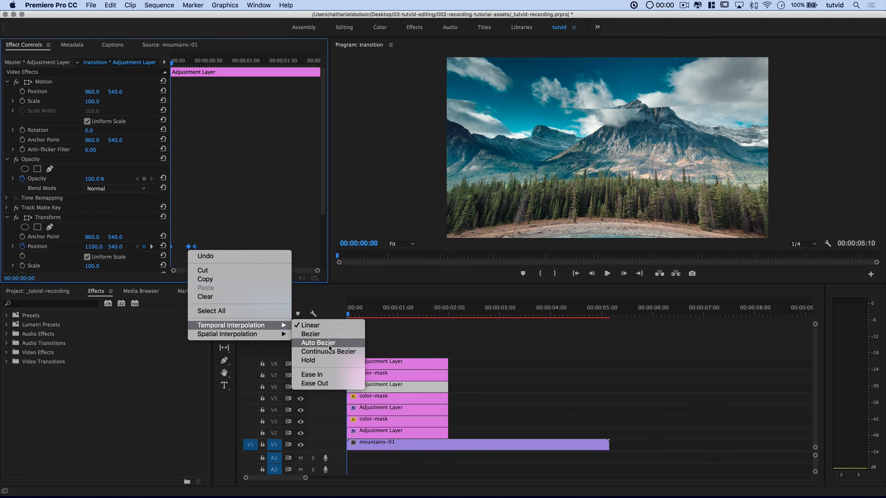
left_click(259, 209)
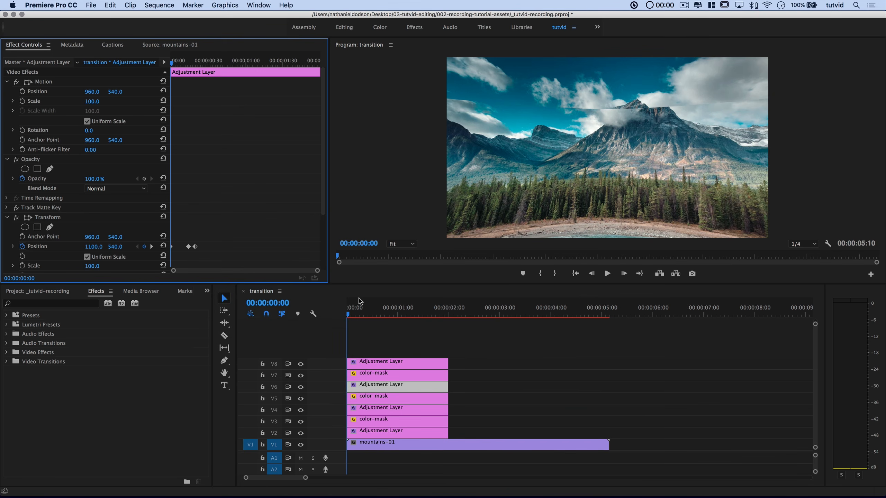
Step: Preview the transition from the sequence start, then scrub forward to 00:00:00:51
left_click(356, 319)
key("space")
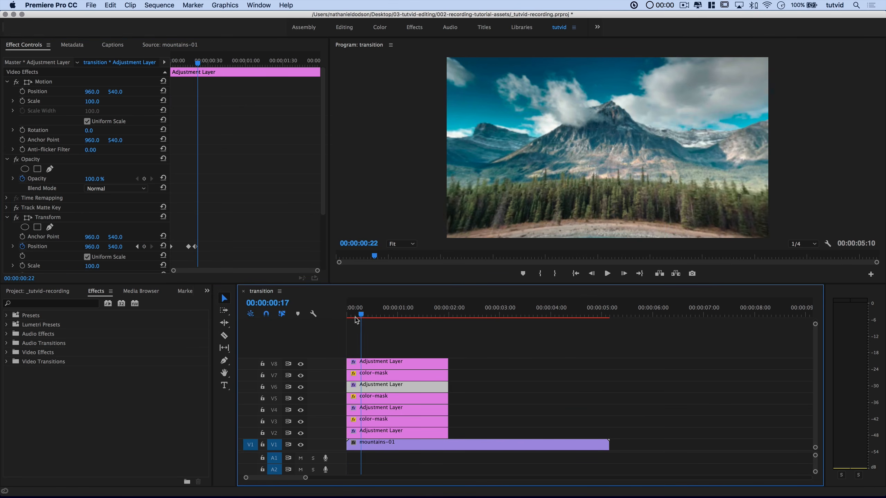
left_click_drag(355, 317, 344, 347)
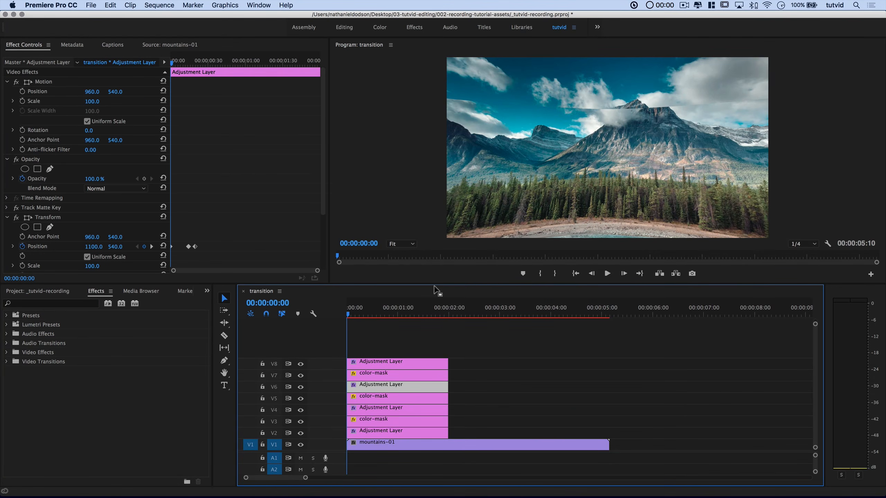
left_click_drag(356, 315, 389, 335)
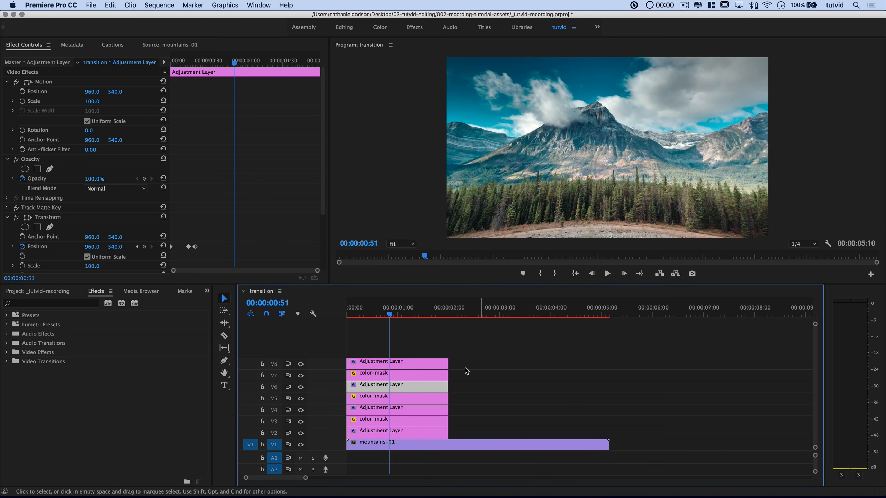
Step: Split the mountains-01 clip on V1 at 00:00:01:32 with the Razor tool
left_click(423, 316)
left_click_drag(424, 316, 425, 317)
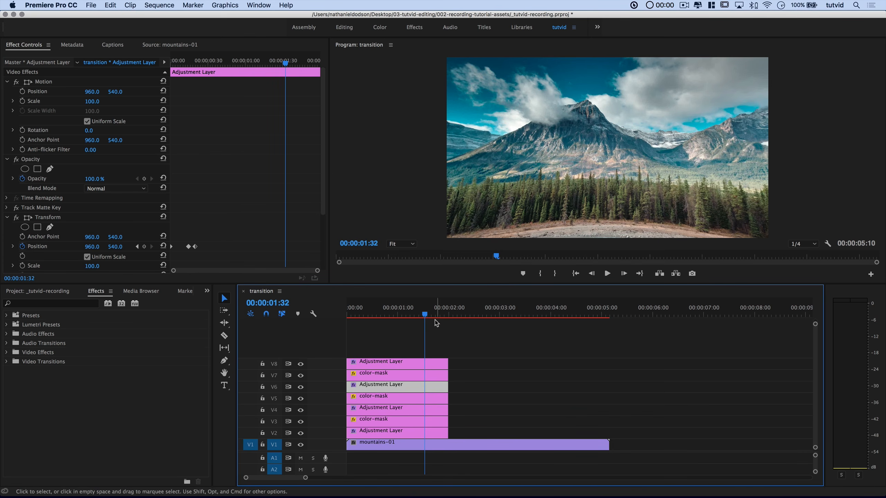
left_click(428, 447)
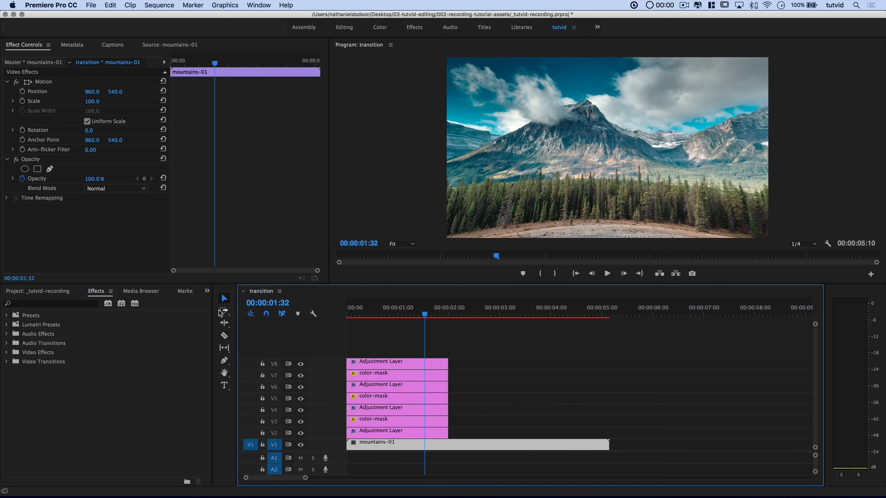
left_click(225, 335)
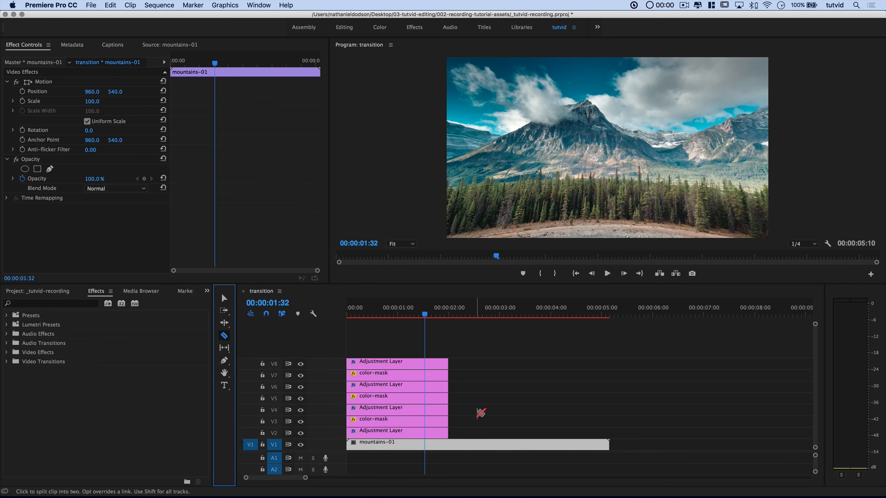
left_click(428, 446)
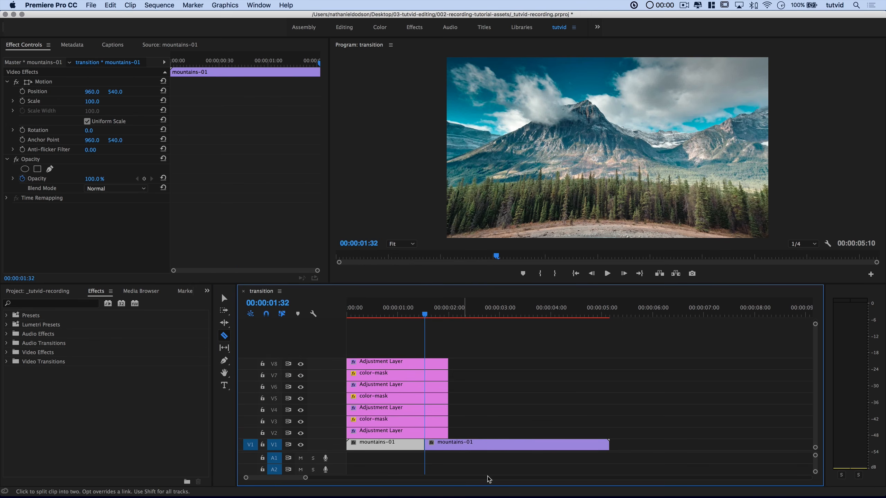
Step: Delete the part of mountains-01 after the split on V1
key("v")
left_click(466, 448)
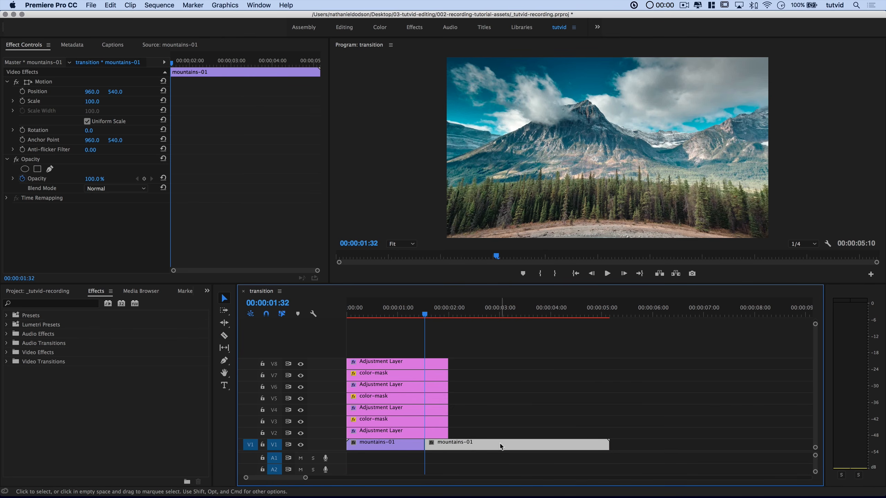
key("Delete")
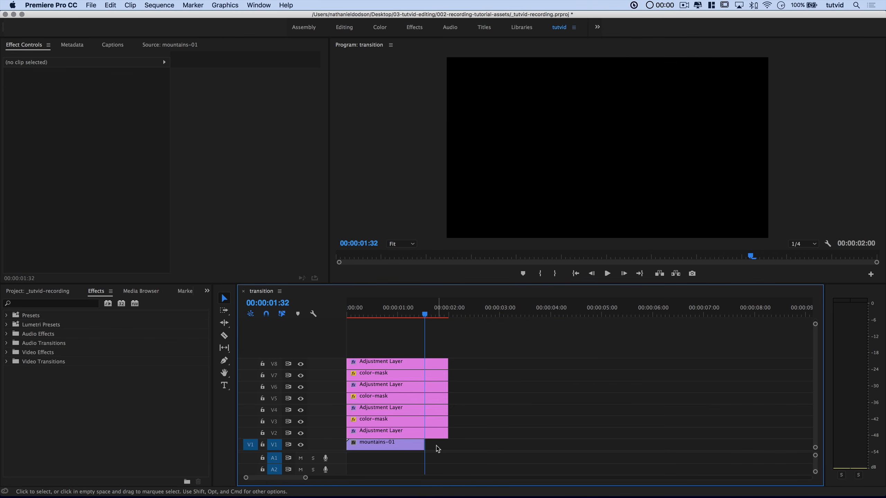
Step: Add the moutains-02 clip to V1 directly after the shortened mountains-01 clip
left_click(53, 291)
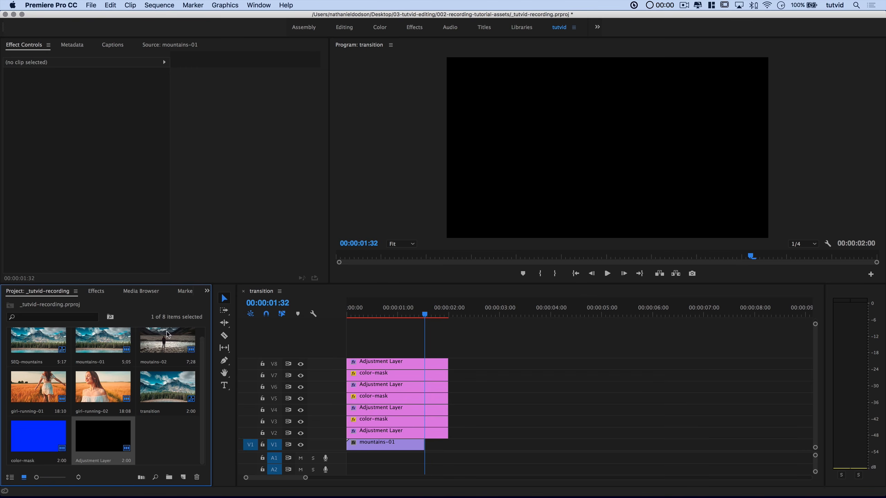
left_click_drag(173, 335, 426, 451)
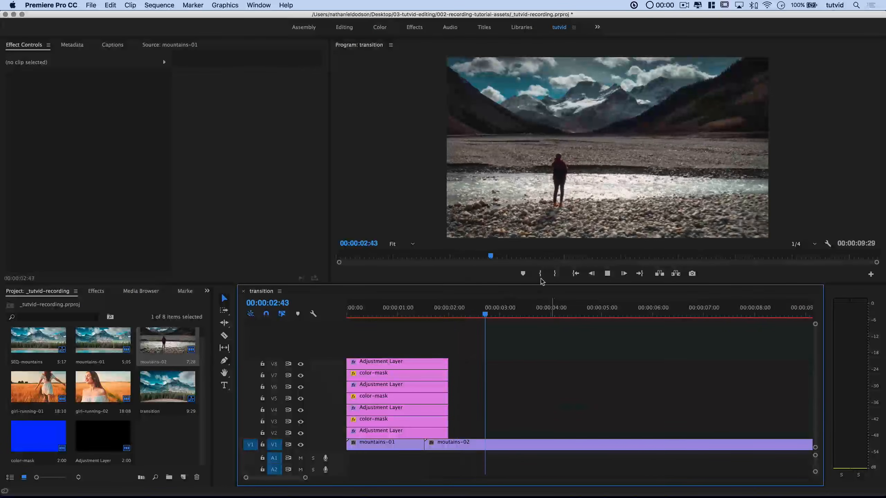
Step: Review the moutains-02 clip and scrub around its start on V1, leaving the playhead at 00:00:01:42
key("space")
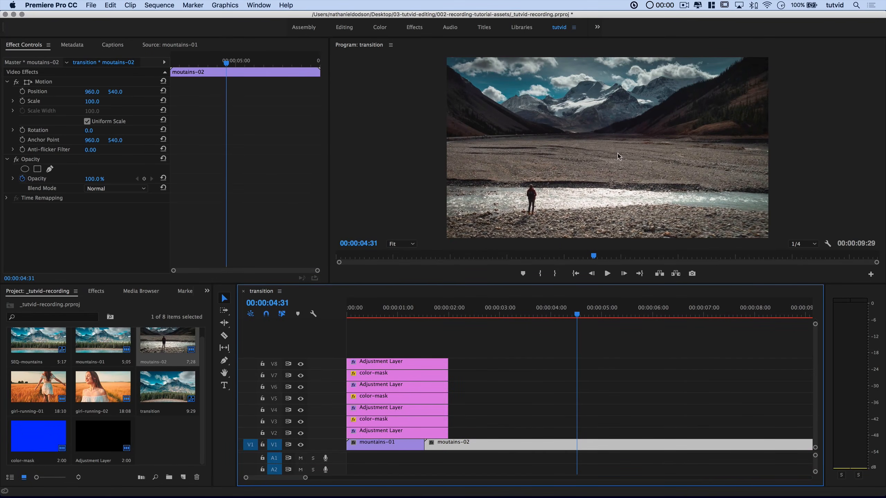
left_click_drag(436, 315, 430, 366)
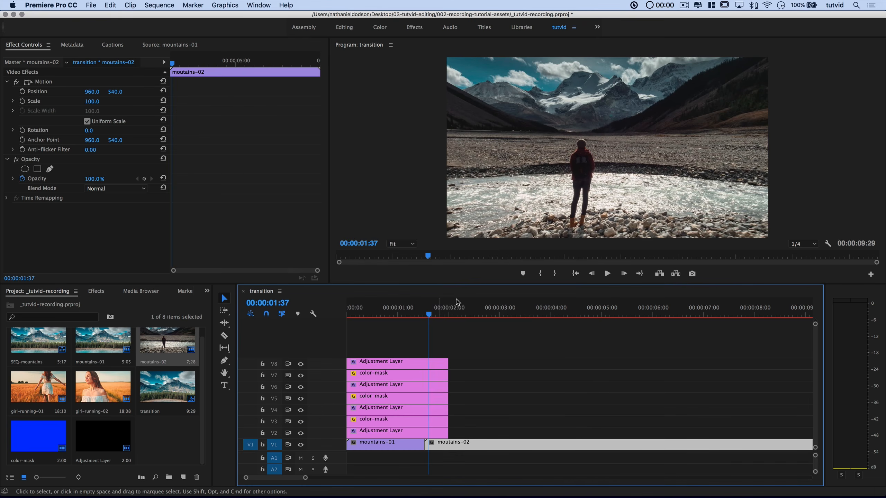
left_click_drag(455, 319, 433, 318)
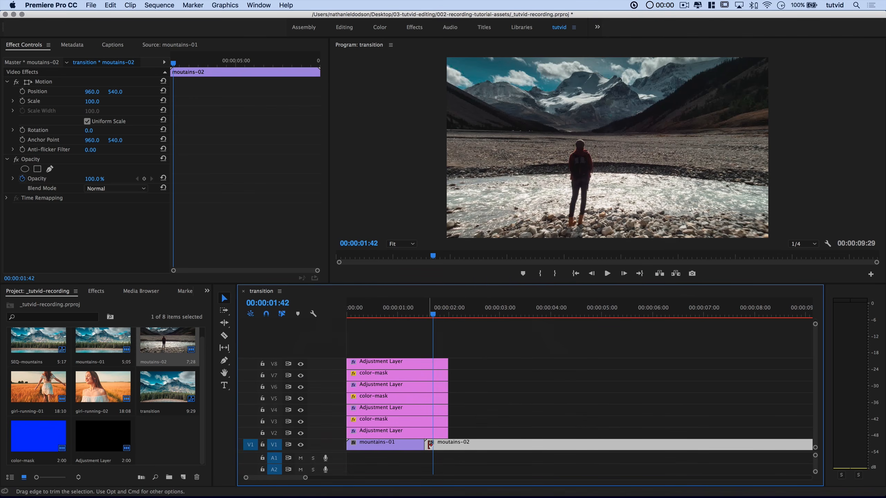
Step: On the V2 adjustment layer, set the Transform's vertical Position to 1200 at 00:00:01:32
key("Up")
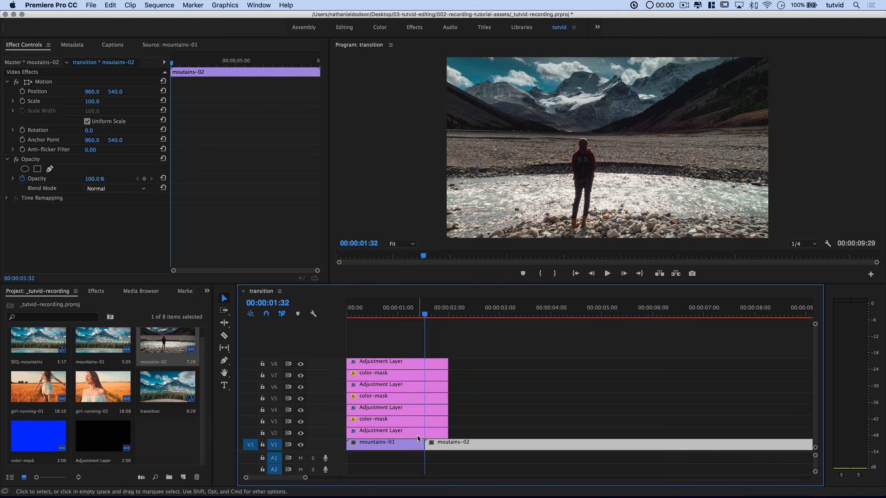
double_click(424, 432)
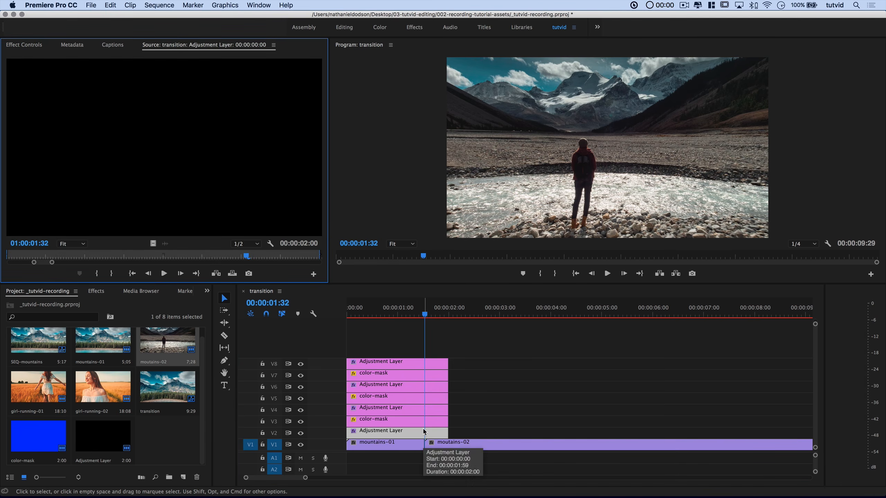
left_click(28, 45)
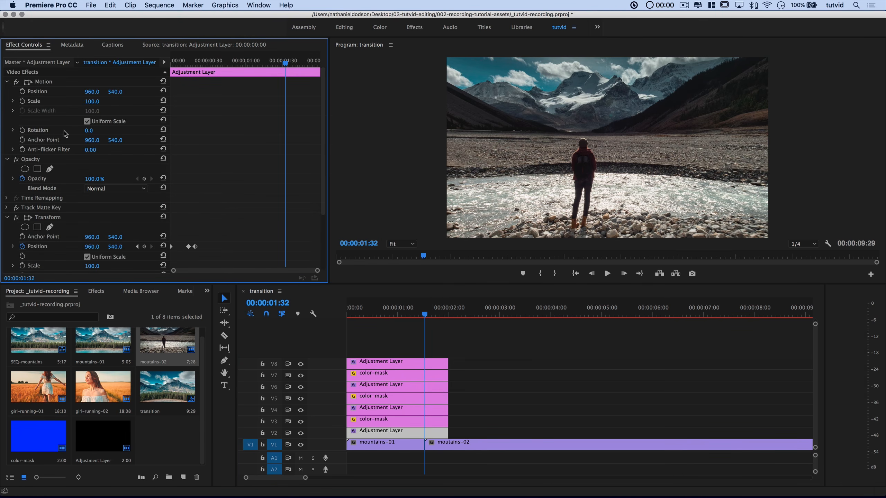
scroll(62, 227, "down", 4)
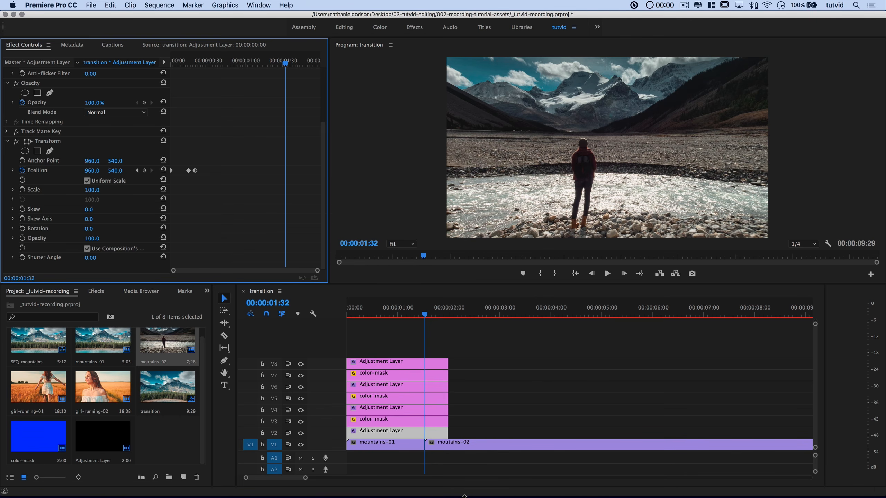
left_click(115, 170)
type("1200")
key("Return")
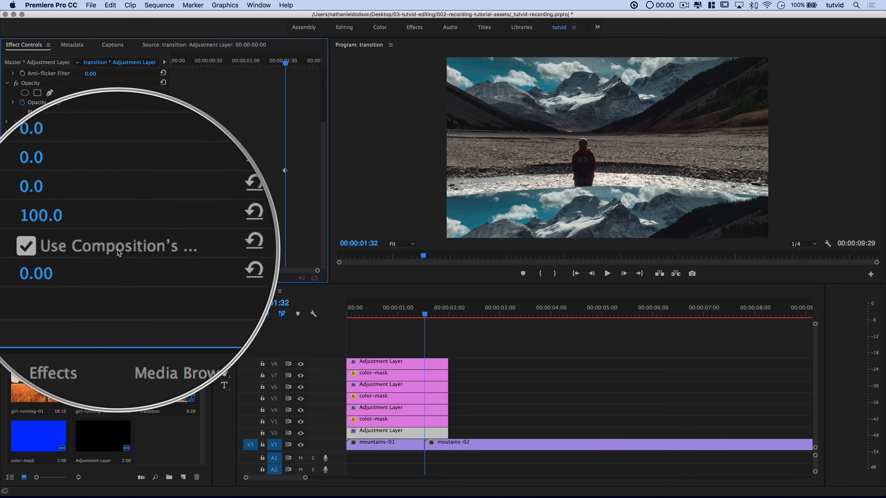
Step: Turn off Use Composition's Shutter Angle in the V2 layer's Transform and set Shutter Angle to 360
left_click(97, 257)
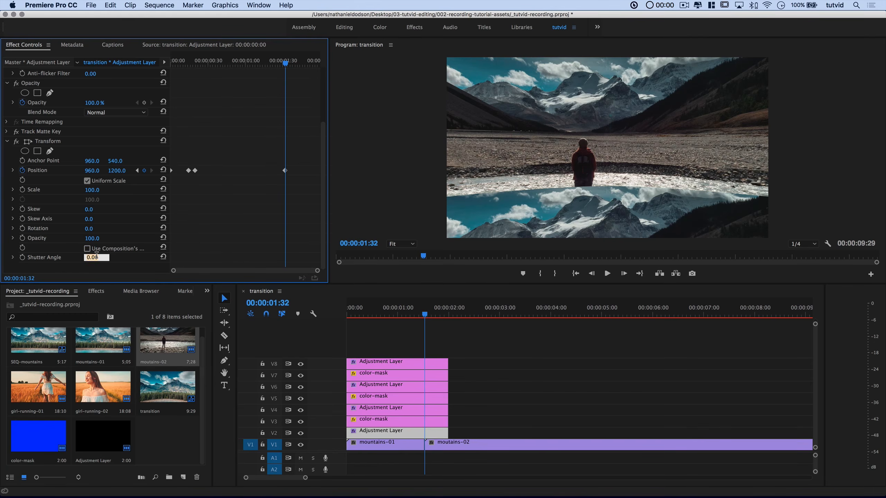
type("360")
key("Return")
Step: Add a V2 Transform Position keyframe at 00:00:01:24, reset to 960, 540
key("shift+Left")
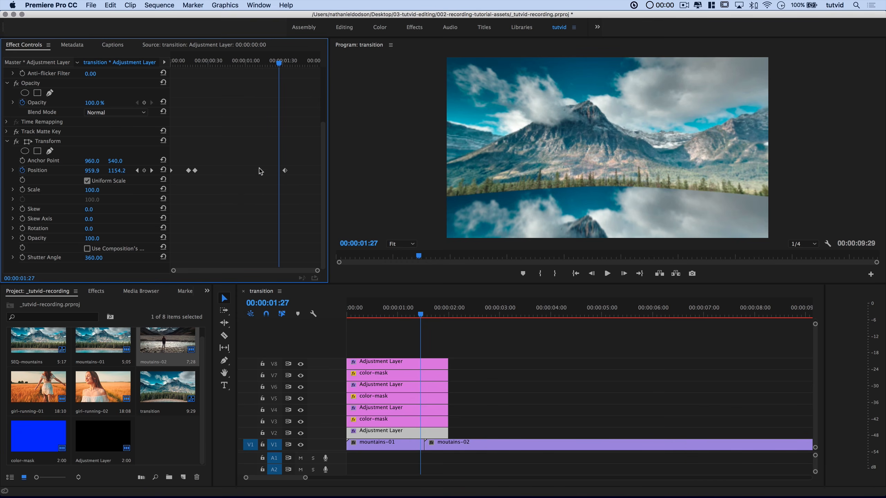
key("Left")
key("Left")
key("Left")
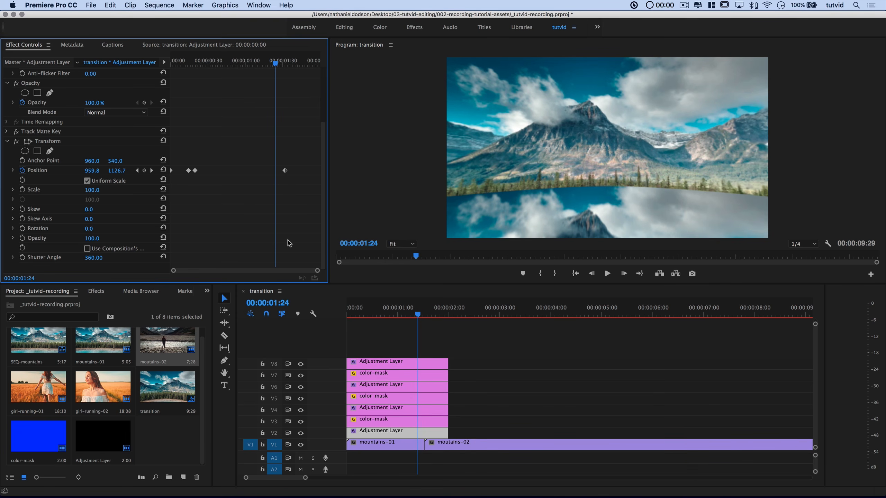
left_click(163, 170)
Step: Add a V2 Transform Position keyframe at 00:00:01:40, eight frames after the cut, reset to 960, 540
left_click(151, 171)
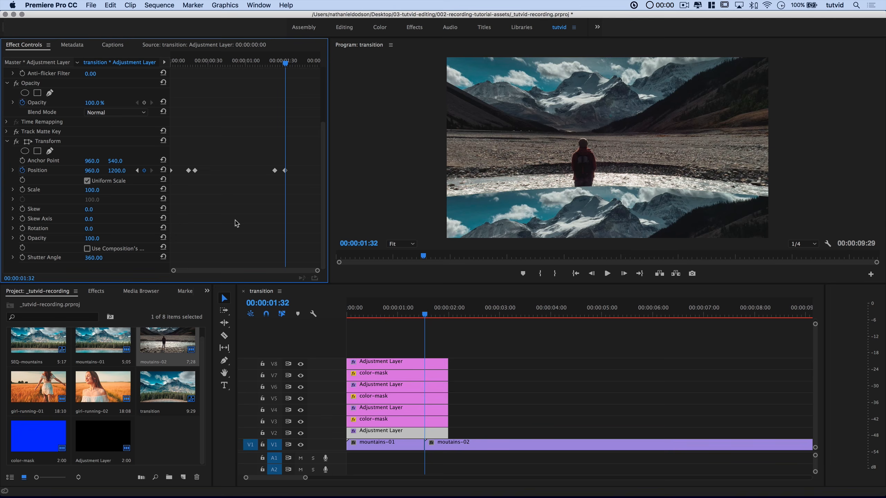
key("shift+Right")
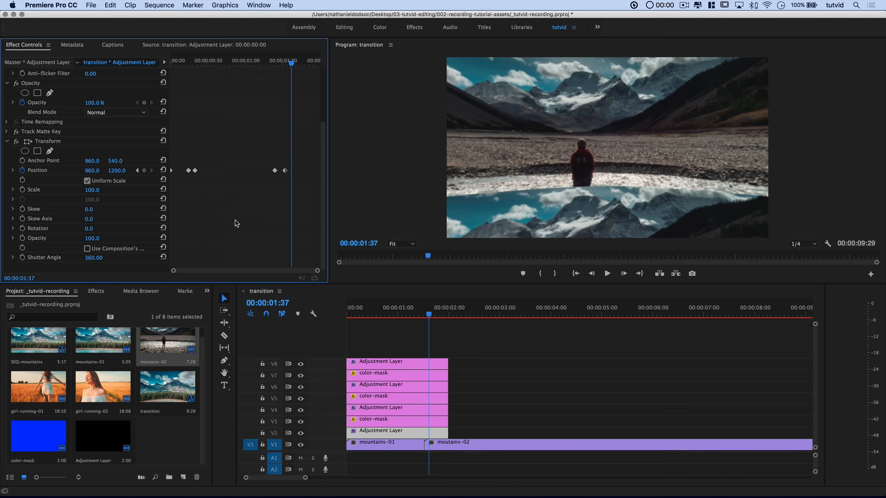
key("Right")
key("Right")
key("Right")
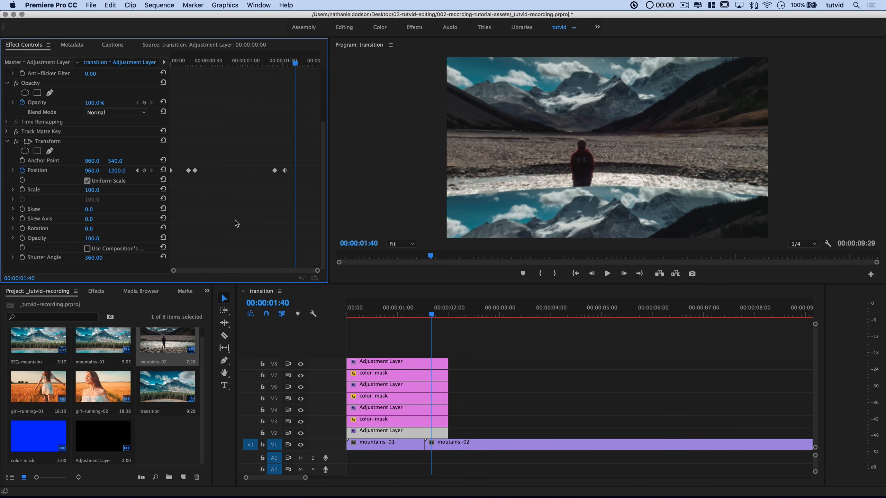
left_click(163, 171)
mouse_move(278, 66)
left_mouse_down()
mouse_move(269, 66)
mouse_move(297, 67)
mouse_move(267, 66)
mouse_move(299, 67)
mouse_move(261, 77)
mouse_move(298, 83)
mouse_move(272, 81)
mouse_move(285, 82)
left_mouse_up()
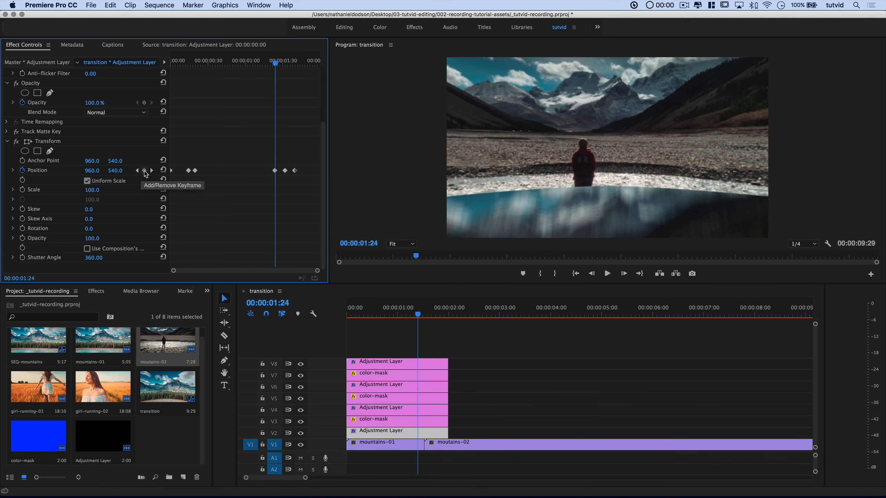
Step: On the V4 adjustment layer, set the Transform's vertical Position to 800 at 00:00:01:32
left_click(398, 412)
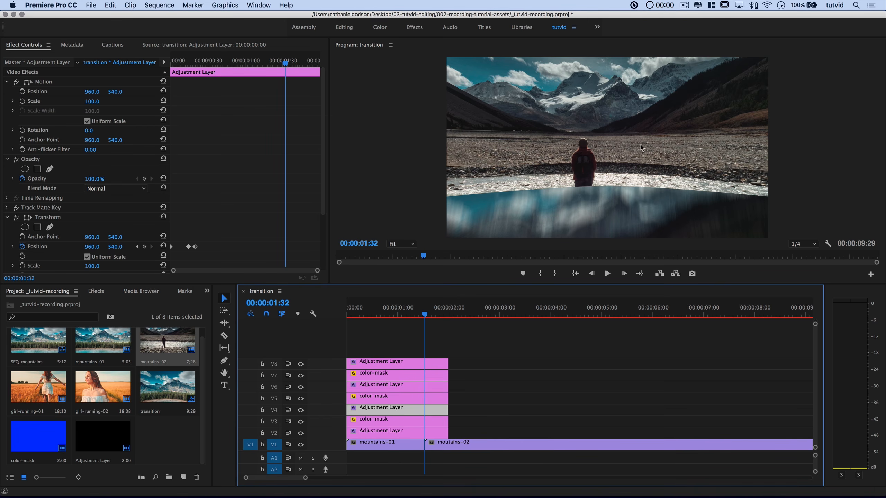
scroll(96, 210, "down", 5)
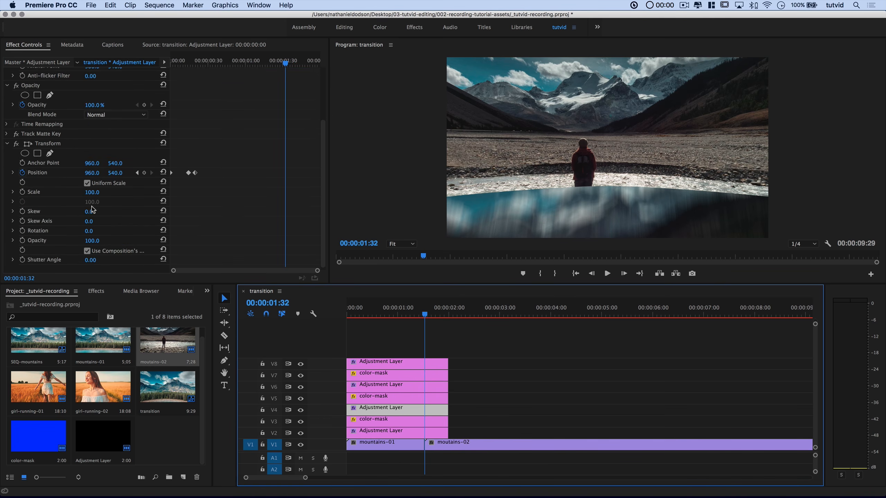
left_click(116, 173)
type("800")
key("Return")
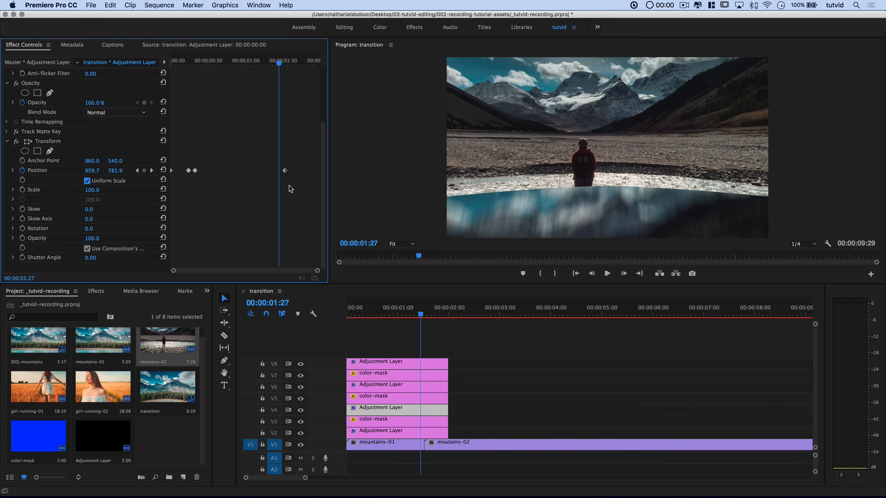
Step: Add a V4 Transform Position keyframe at 00:00:01:24, reset to 960, 540
key("shift+Left")
key("Left")
key("Left")
key("Left")
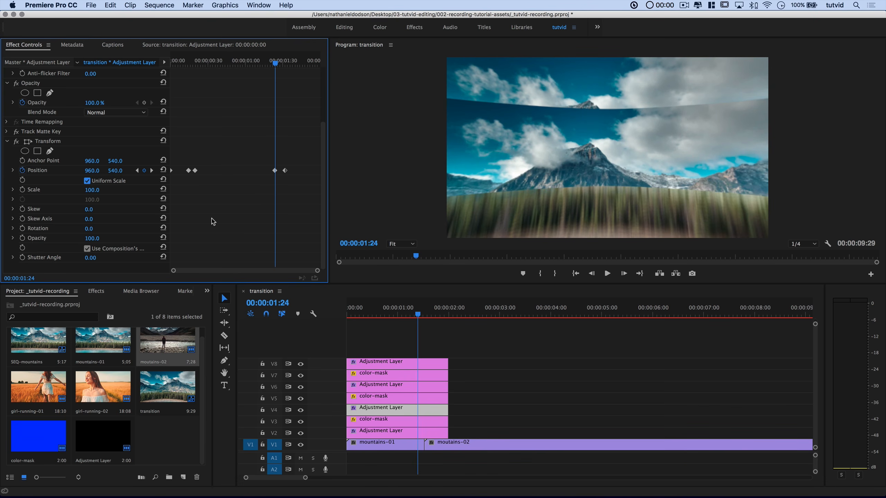
Step: Add a V4 Transform Position keyframe at 00:00:01:40, reset to 960, 540
left_click(151, 170)
key("shift+Right")
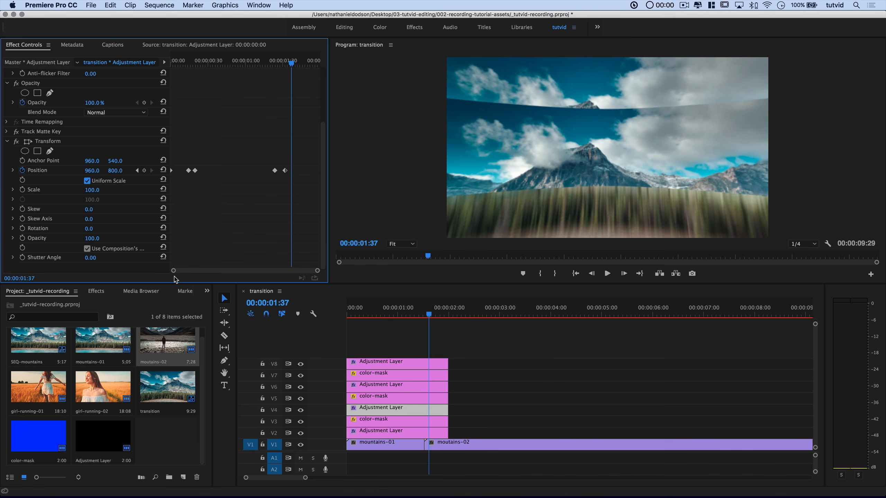
key("Right")
key("Right")
key("Right")
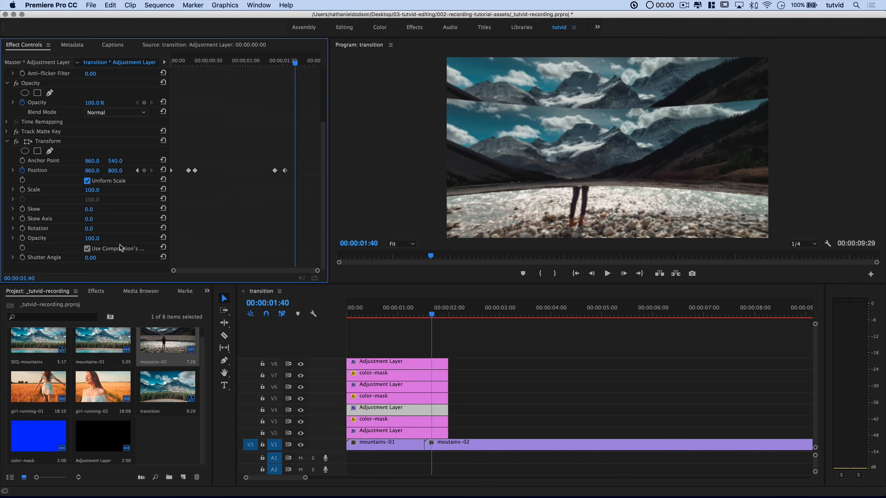
left_click(163, 170)
Step: Give the V4 Transform its own Shutter Angle of 360 instead of the composition's and preview the transition
left_click(90, 257)
type("360")
key("Return")
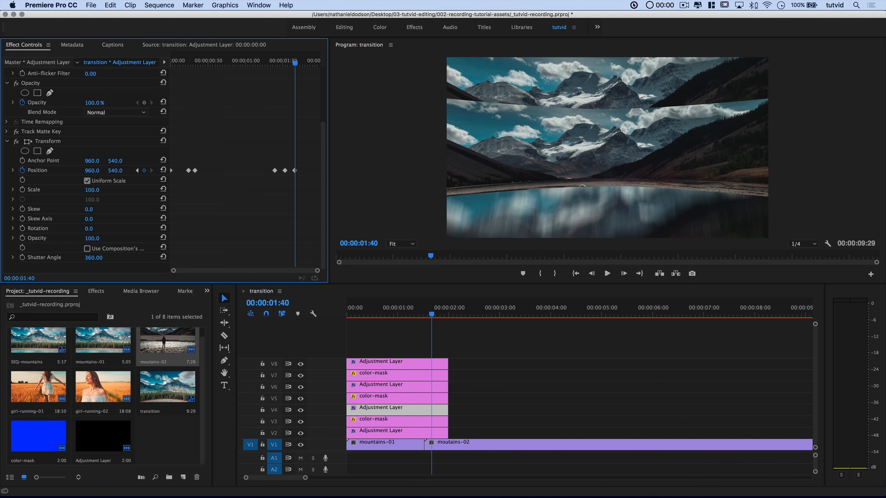
left_click_drag(453, 314, 413, 314)
key("space")
key("space")
left_click_drag(434, 309, 415, 313)
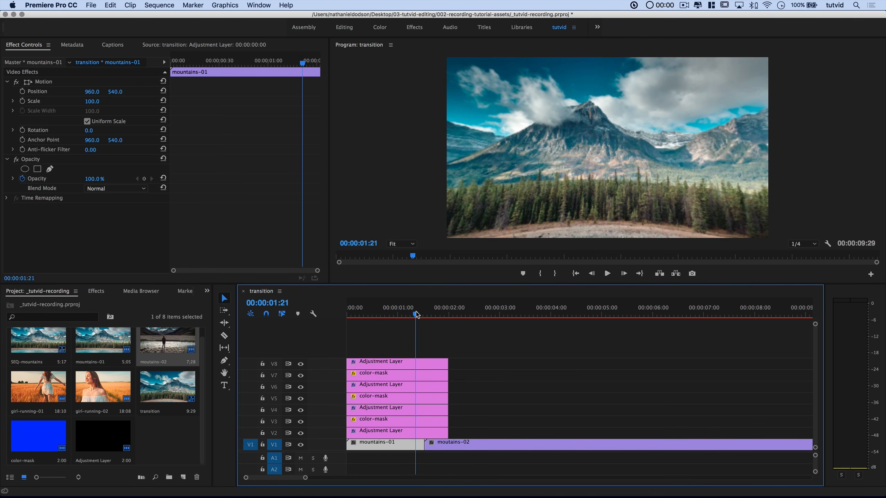
Step: On the V6 adjustment layer, set the Transform's vertical Position to 280 at 00:00:01:32
left_click(415, 388)
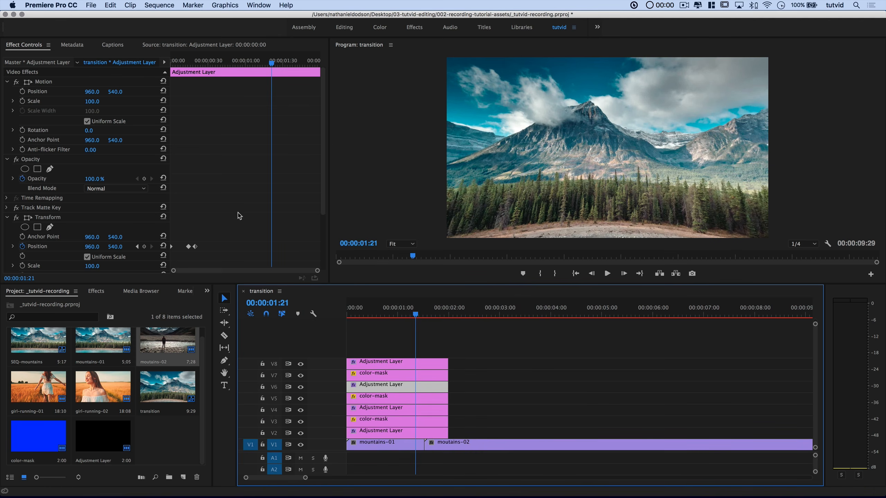
scroll(244, 210, "down", 5)
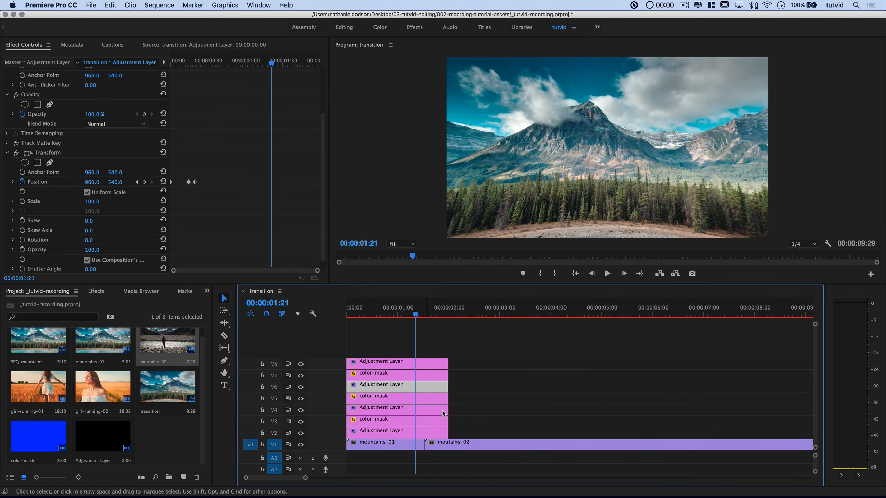
key("Down")
key("Up")
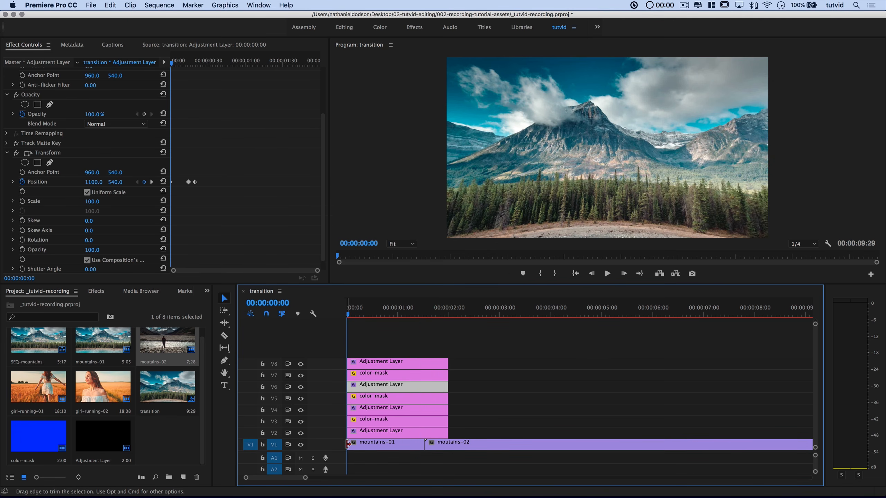
key("Down")
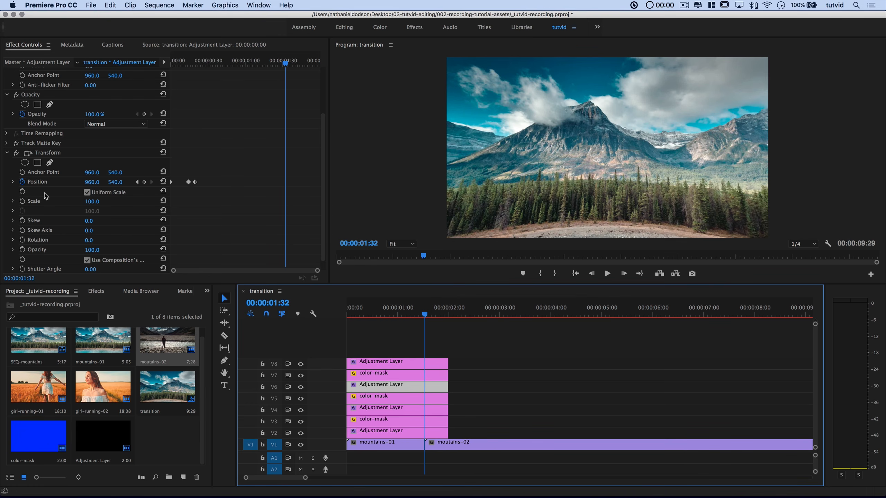
left_click(117, 182)
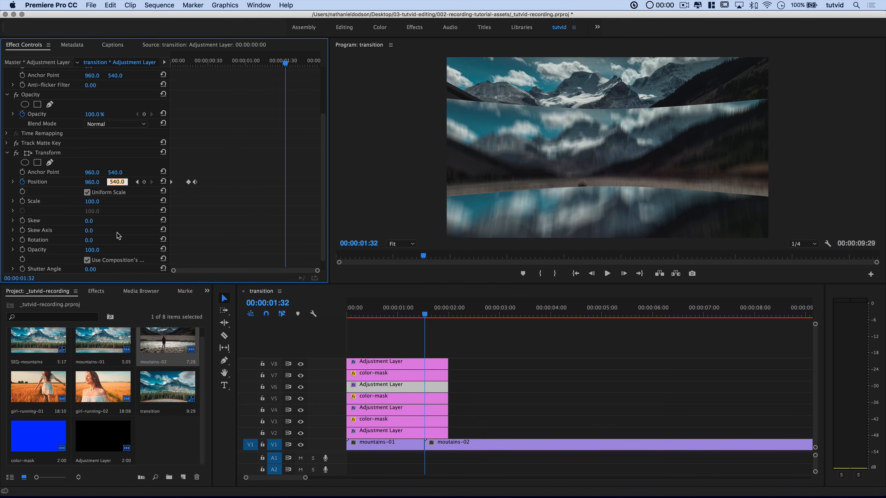
type("280")
key("Return")
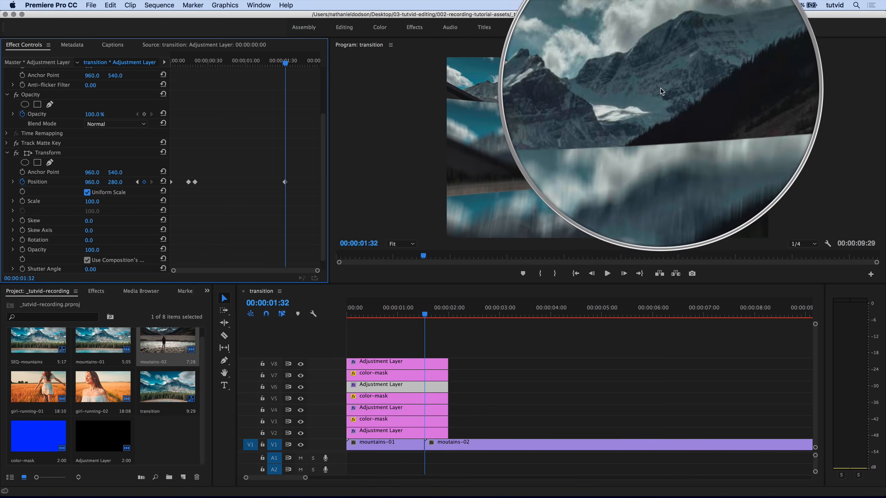
Step: Add a V6 Transform Position keyframe at 00:00:01:24, reset to 960, 540
key("Left")
key("Left")
key("Left")
key("Left")
key("Left")
key("Left")
key("Left")
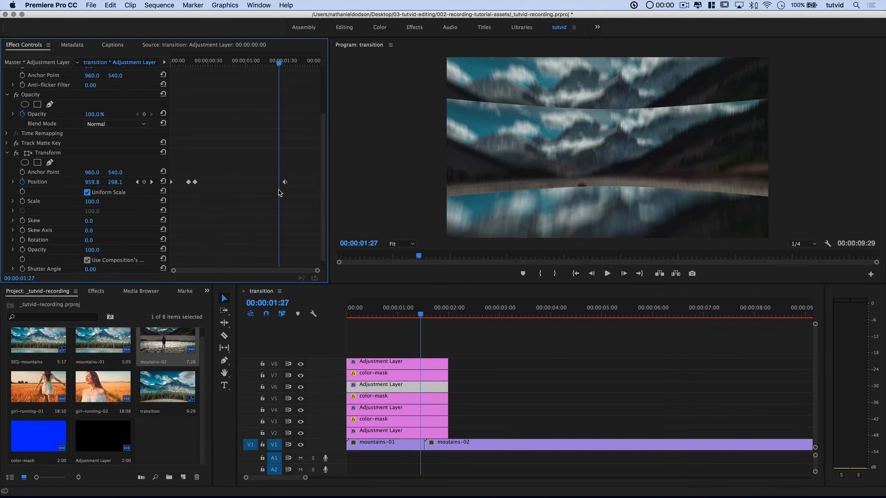
key("Left")
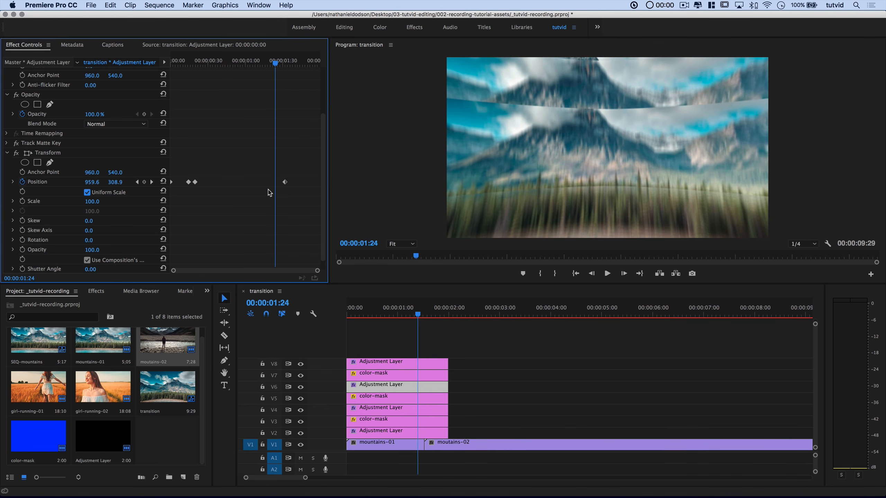
Step: Add a V6 Transform Position keyframe at 00:00:01:40, reset to 960, 540
left_click(151, 182)
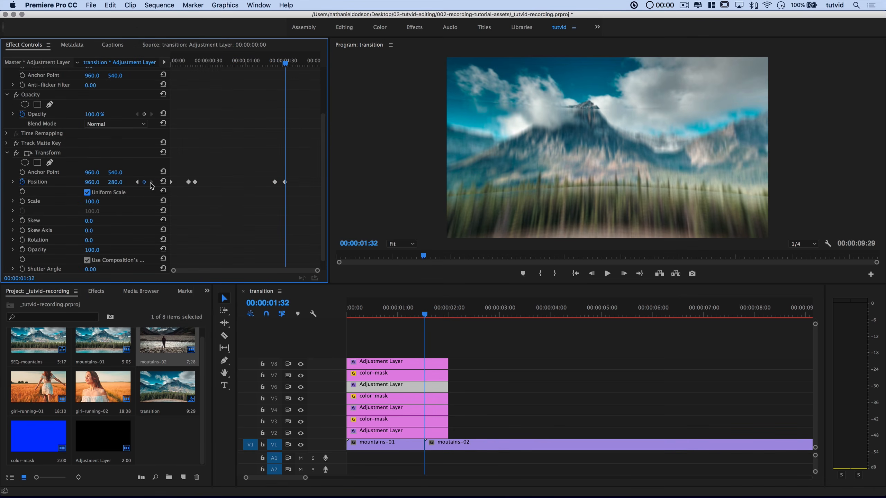
key("Right")
key("Right")
key("Right")
key("Right")
key("Right")
key("Right")
key("Right")
key("Right")
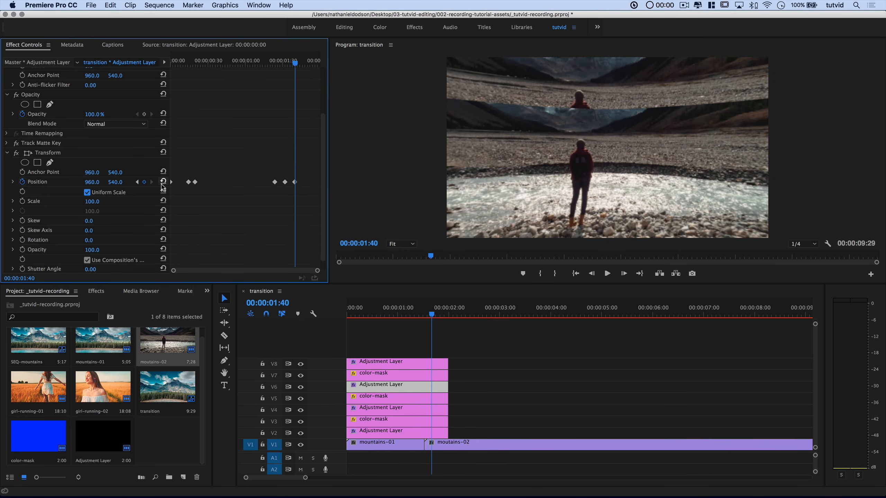
Step: Turn off Use Composition's Shutter Angle in the V6 layer's Transform and set Shutter Angle to 360
left_click(87, 260)
left_click(90, 269)
type("360")
key("Return")
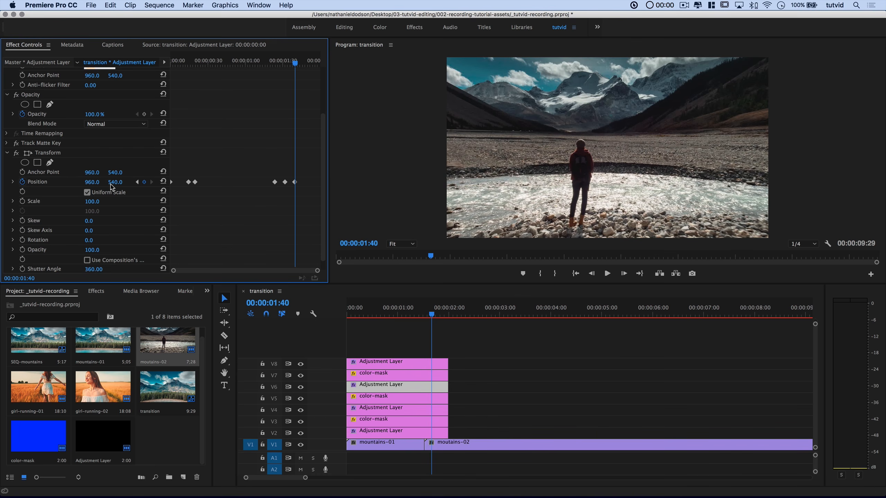
Step: Play back the cut from mountains-01 to moutains-02 to check the motion of all three bands
left_click_drag(431, 316, 414, 316)
key("space")
key("space")
left_click(415, 314)
left_click_drag(414, 314, 407, 316)
key("space")
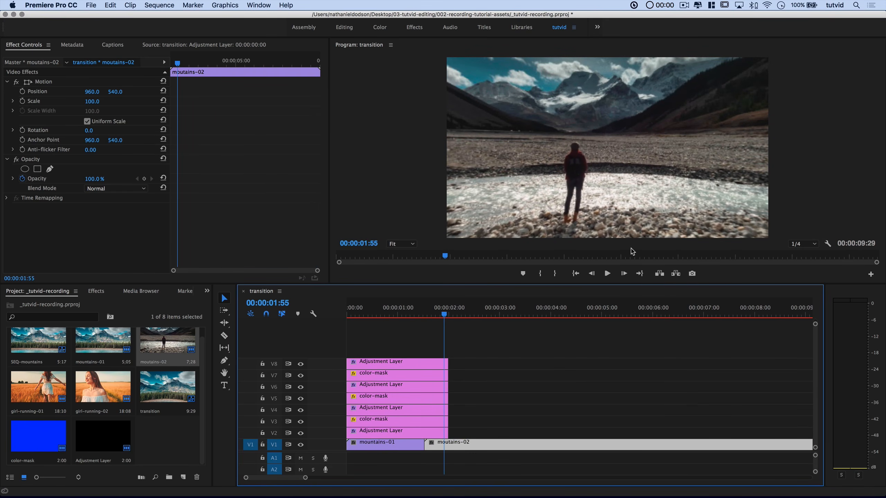
Step: Locate the V6 adjustment layer's Transform Position keyframes around the cut, ending on the one at 00:00:01:24
left_click(417, 315)
mouse_move(419, 320)
left_mouse_down()
mouse_move(437, 324)
mouse_move(419, 328)
left_mouse_up()
key("Right")
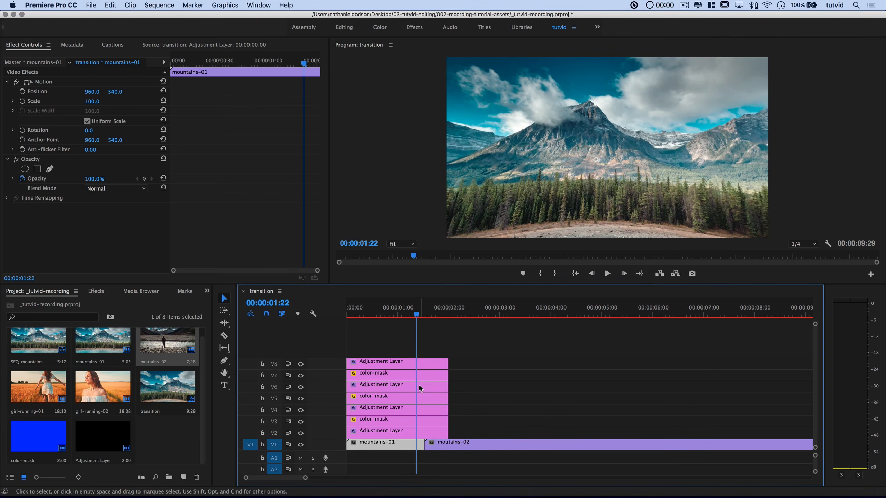
left_click(421, 387)
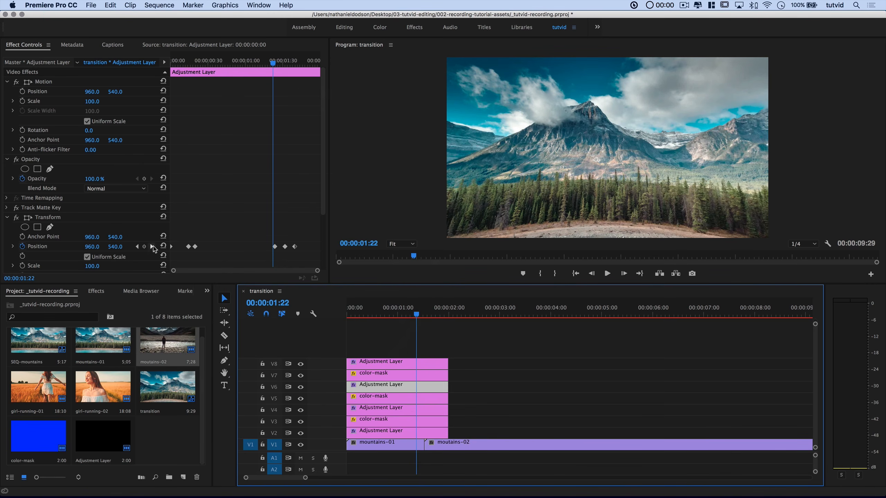
left_click(151, 246)
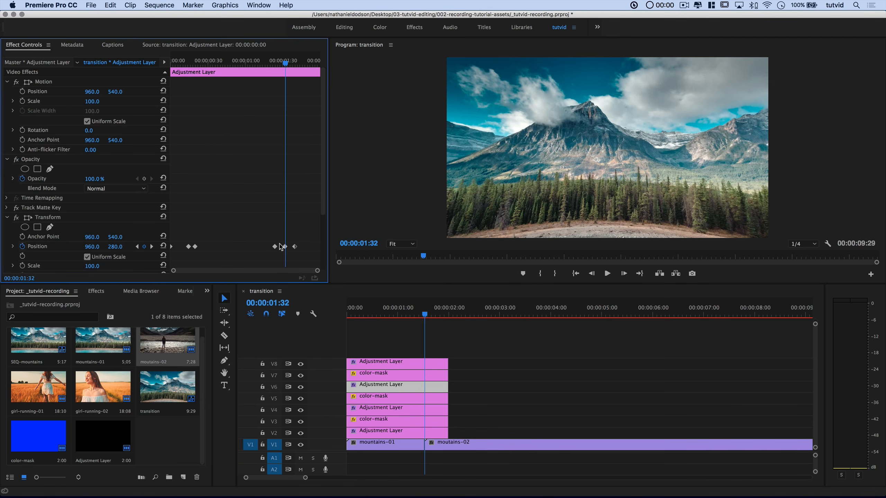
left_click(137, 246)
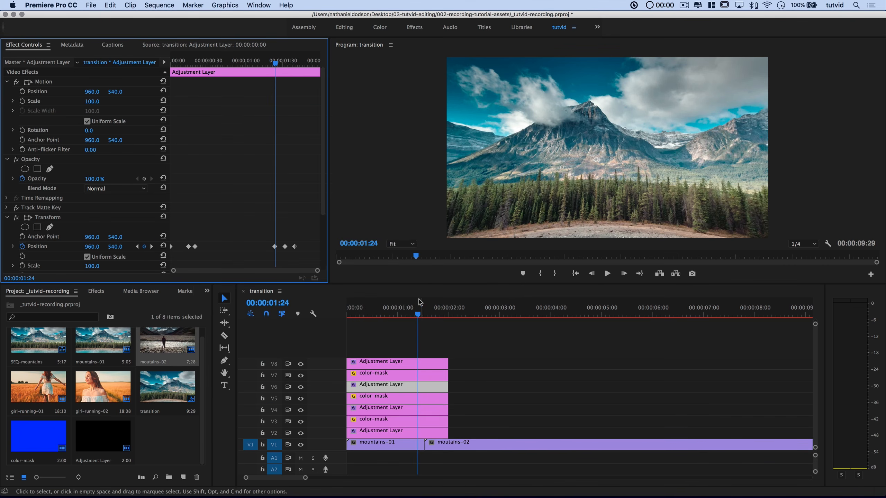
Step: Start keyframing Curvature at 00:00:00:00 in the V8 adjustment layer's Lens Distortion, with a value of -29
left_click(406, 365)
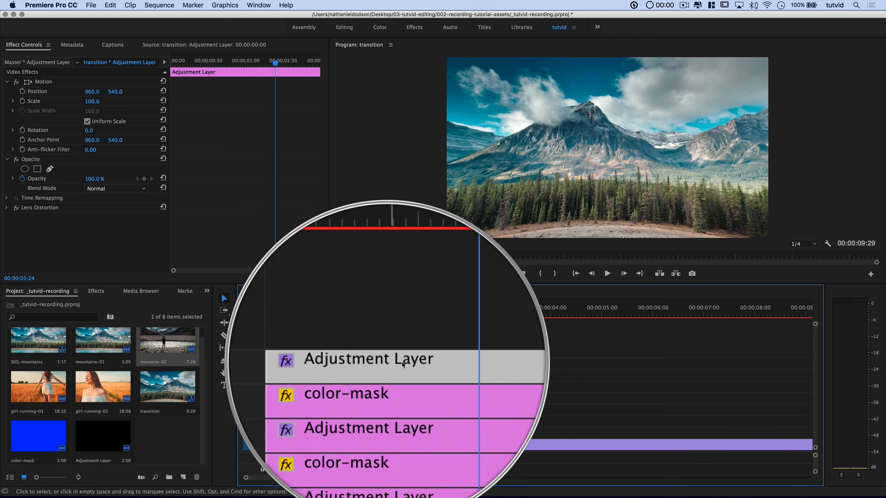
left_click(7, 208)
scroll(134, 240, "down", 2)
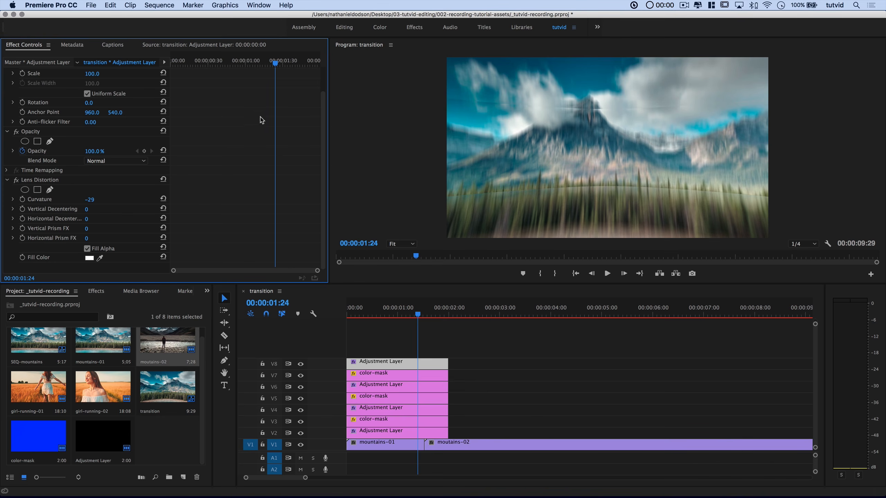
left_click(163, 199)
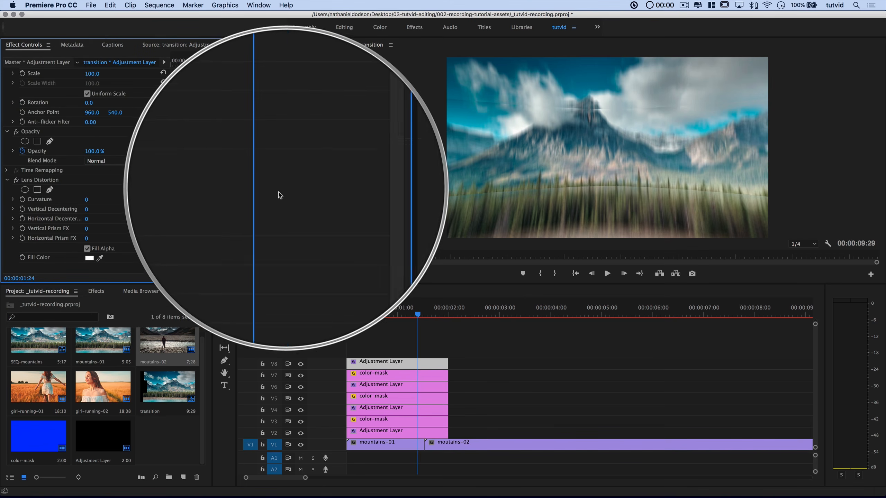
key("super+z")
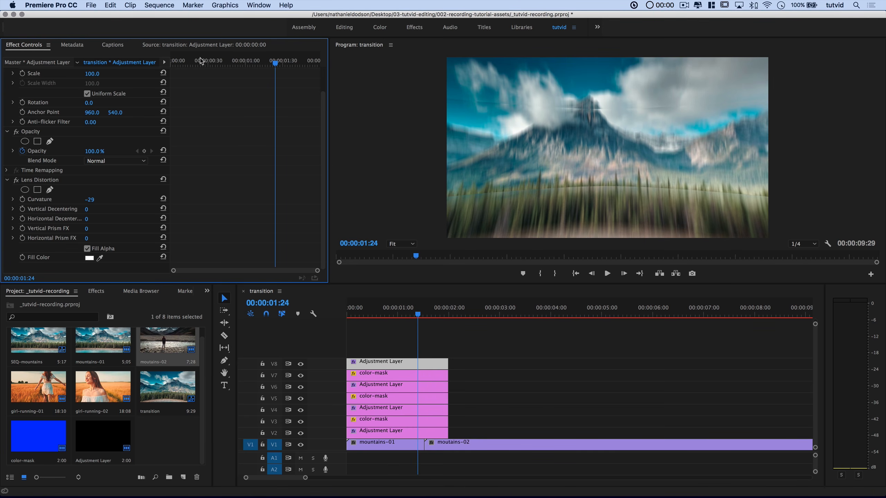
left_click_drag(200, 63, 172, 65)
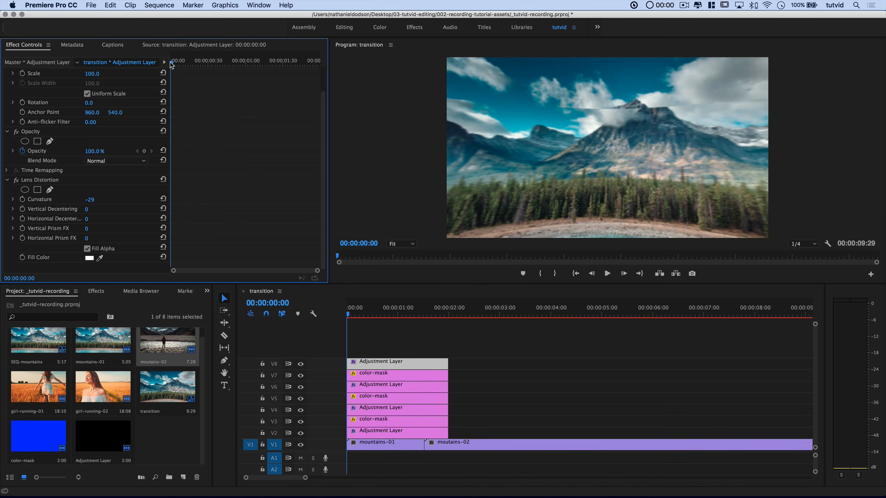
left_click(23, 199)
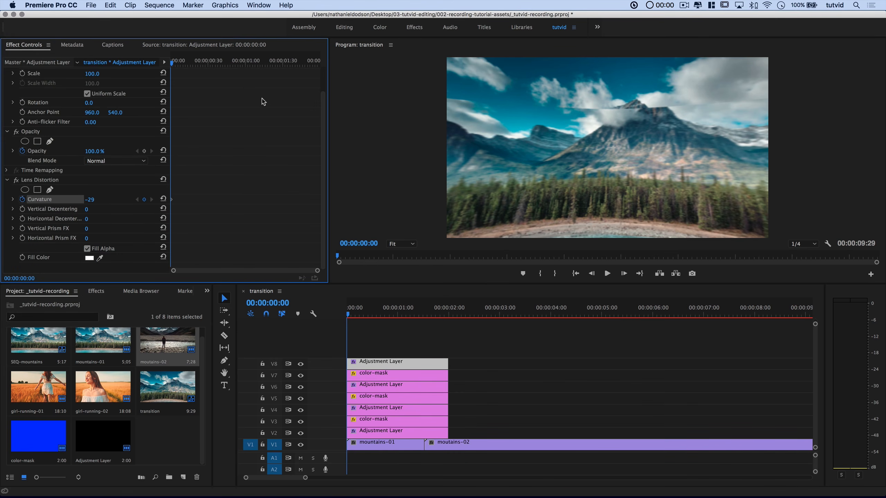
Step: Add a V8 Lens Distortion Curvature keyframe at 00:00:01:24, aligned with the V6 Position keyframe and reset to 0
left_click(384, 389)
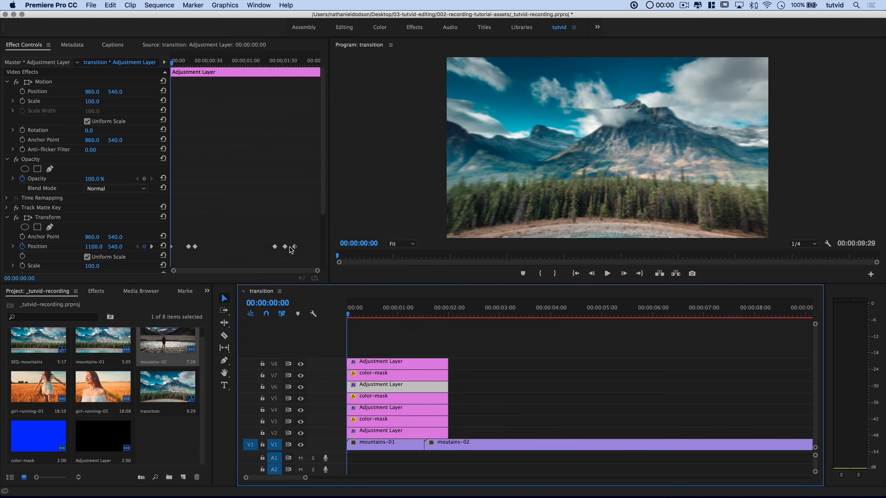
left_click(151, 246)
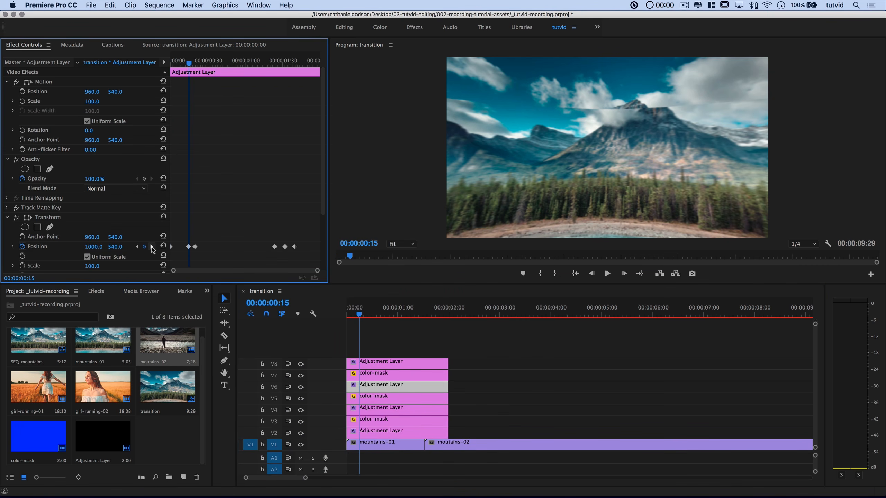
left_click(152, 246)
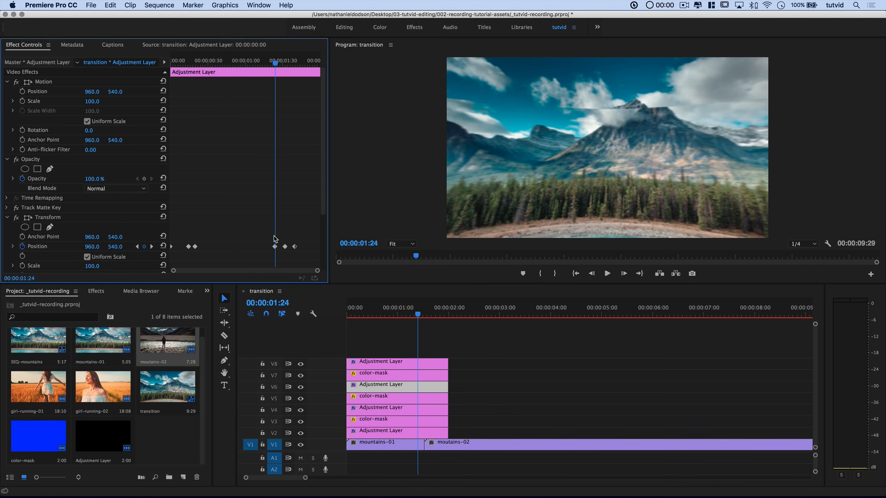
left_click(400, 363)
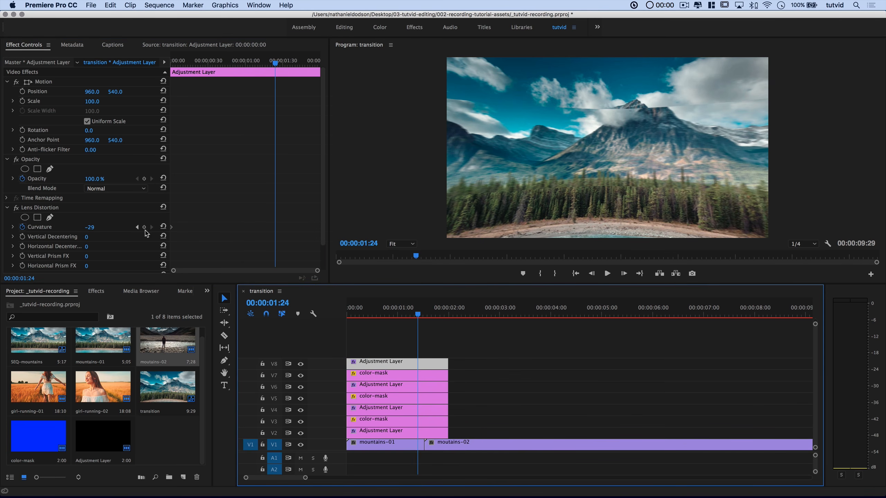
left_click(163, 227)
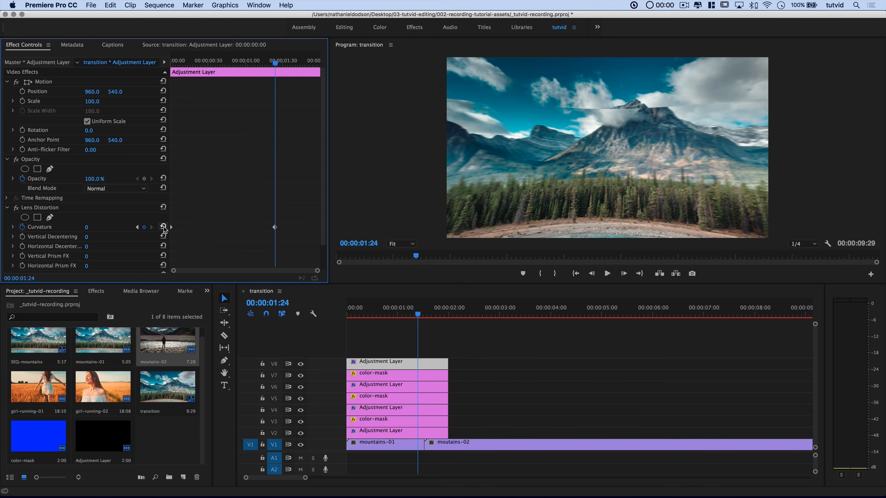
Step: Scrub between the two V8 Curvature keyframes to check how the lens distortion eases out
left_click_drag(197, 64, 129, 137)
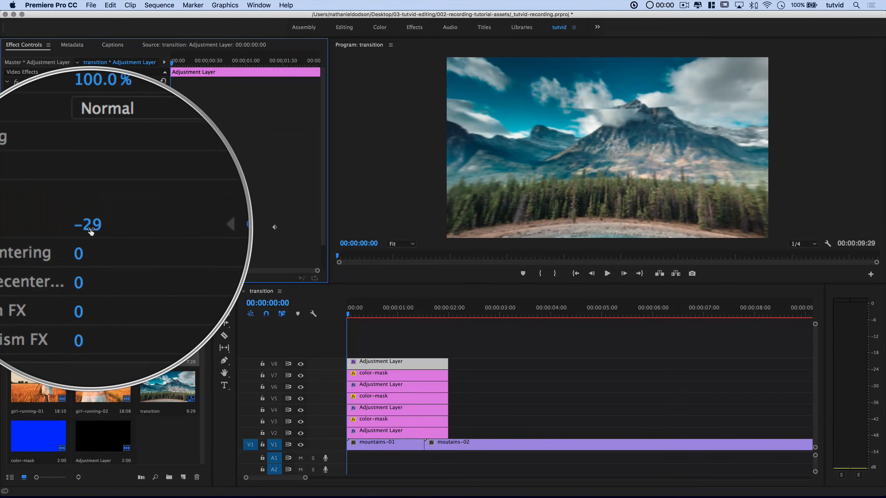
left_click_drag(197, 68, 196, 112)
left_click_drag(202, 113, 269, 132)
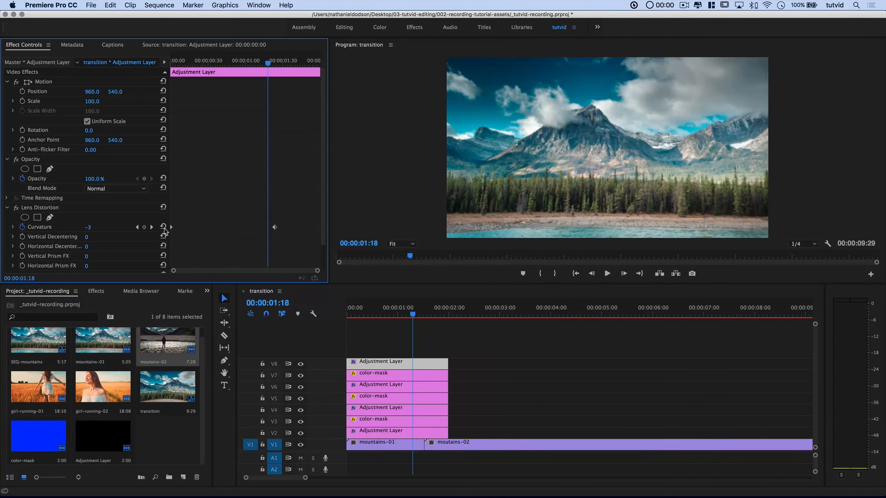
Step: Add a V8 Lens Distortion Curvature keyframe of -30 at 00:00:01:32, where the two mountain clips meet
left_click(152, 227)
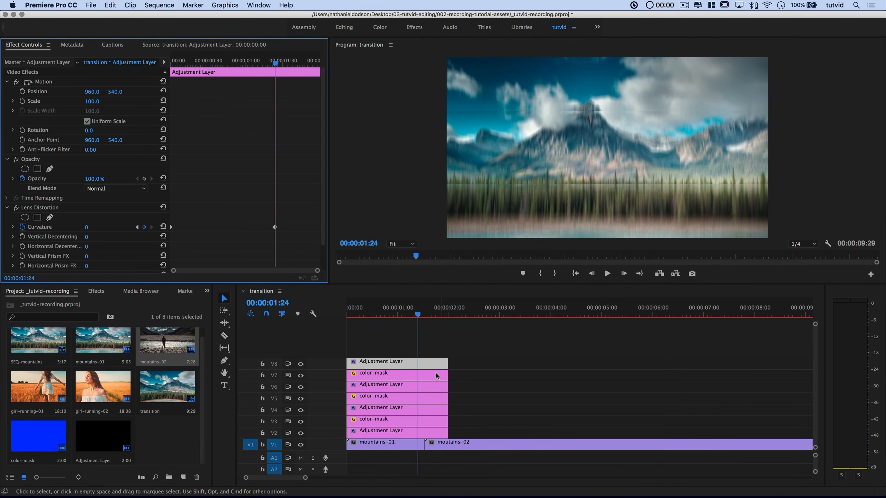
key("shift+Right")
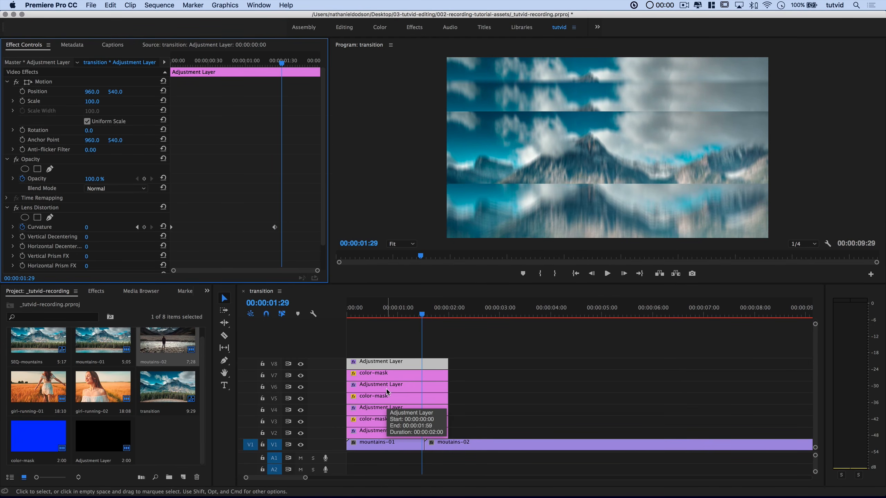
key("Right")
key("Right")
key("Right")
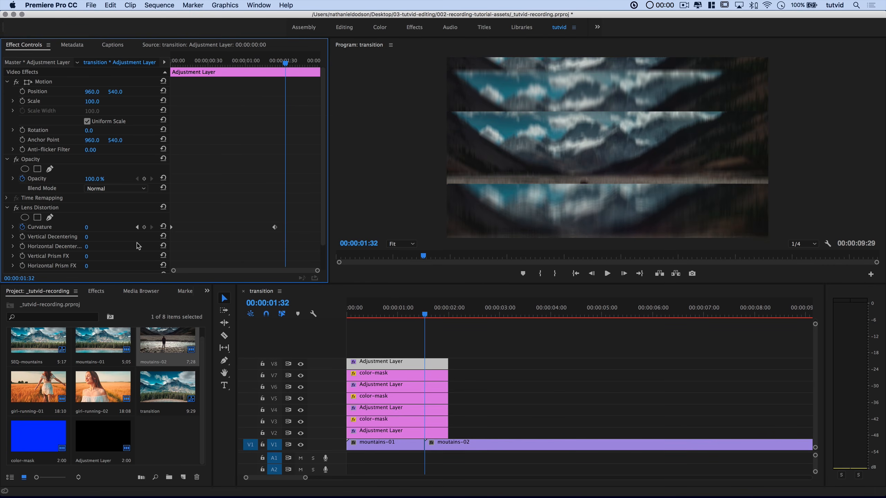
left_click(87, 227)
key("Tab")
left_click(289, 227)
Step: Add a V8 Lens Distortion Curvature keyframe at 00:00:01:40, reset to 0
key("shift+Right")
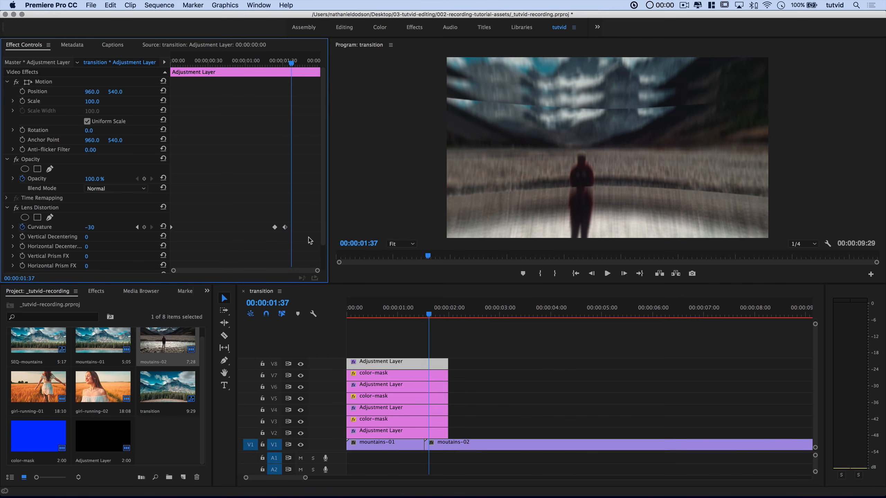
key("Right")
key("Right")
key("Right")
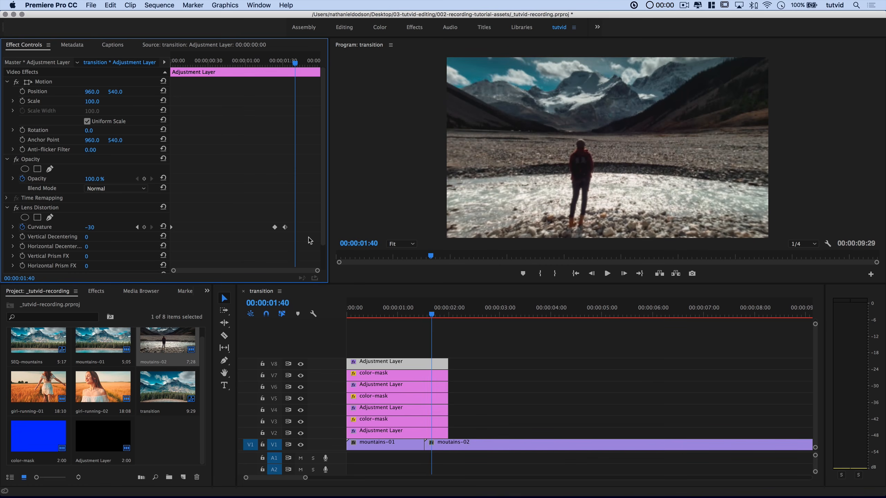
left_click(163, 226)
left_click(137, 226)
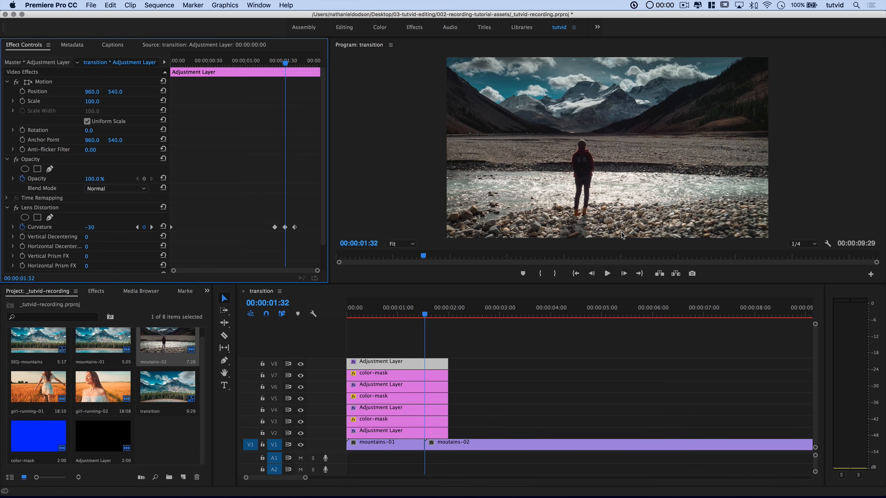
Step: Play the cut from mountains-01 to moutains-02 several times to check the sliding bands with the lens distortion
left_click_drag(424, 316, 403, 312)
key("space")
key("space")
key("space")
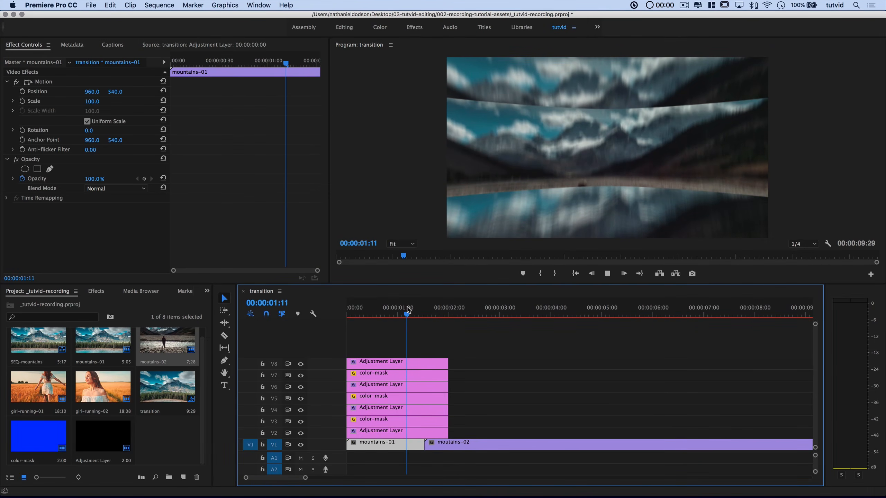
key("space")
left_click_drag(440, 314, 404, 314)
key("space")
key("space")
left_click(404, 315)
key("space")
key("space")
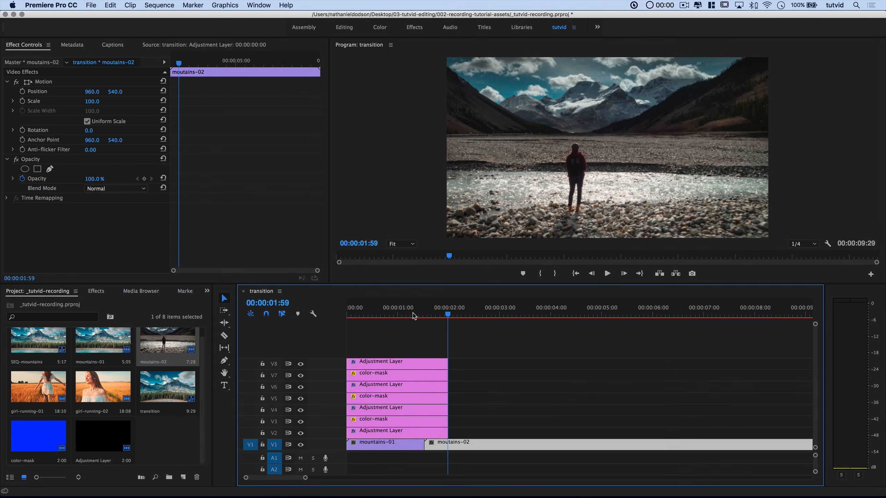
left_click_drag(413, 316, 406, 316)
key("space")
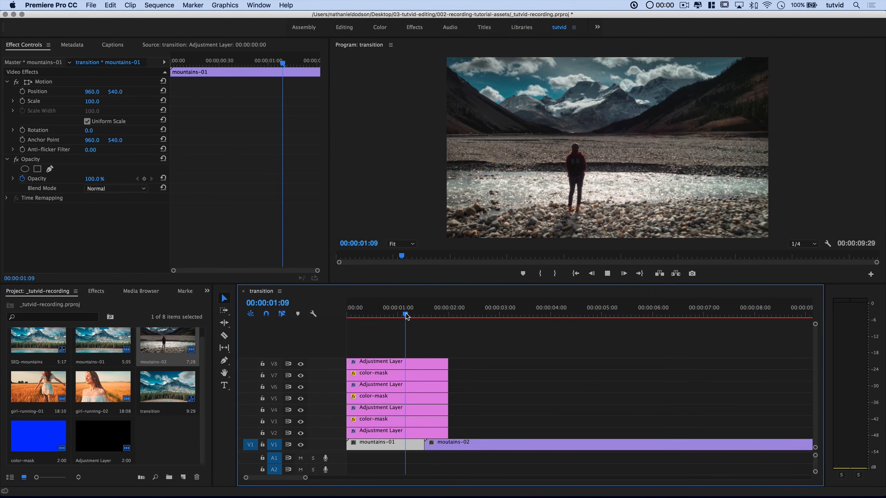
key("space")
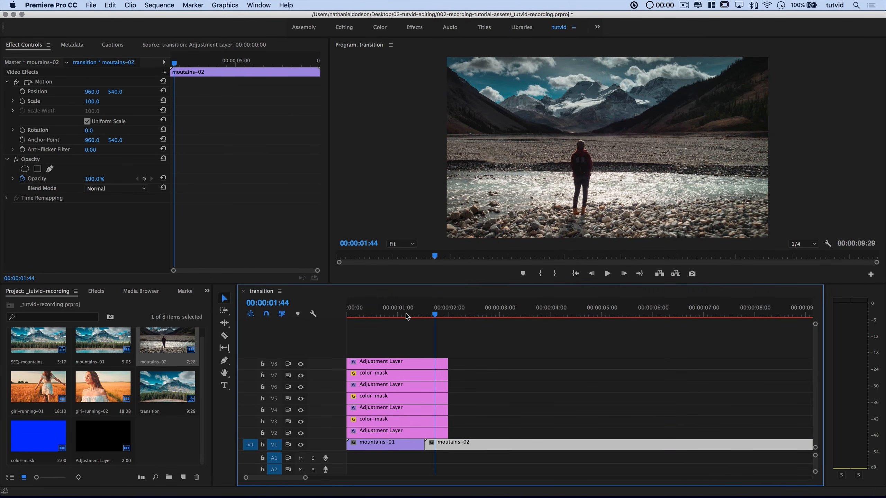